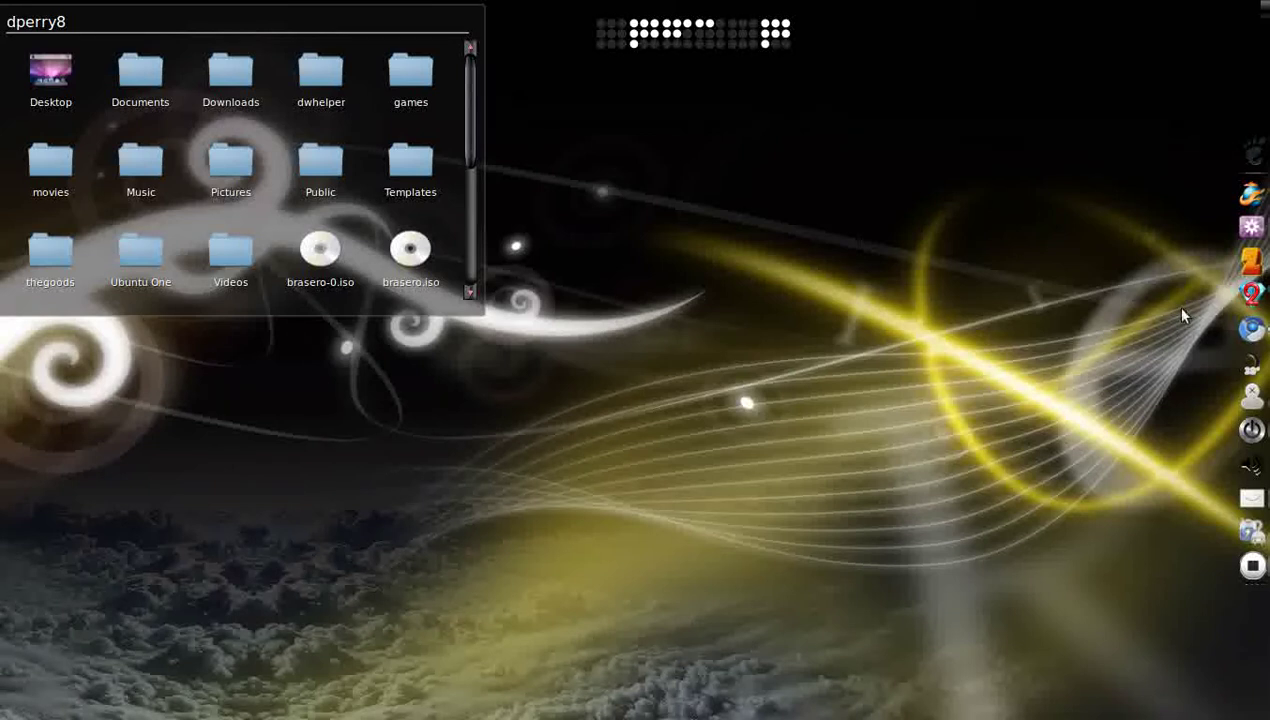
Step: Switch to the web browser and load google.com in a new tab
left_click(1248, 330)
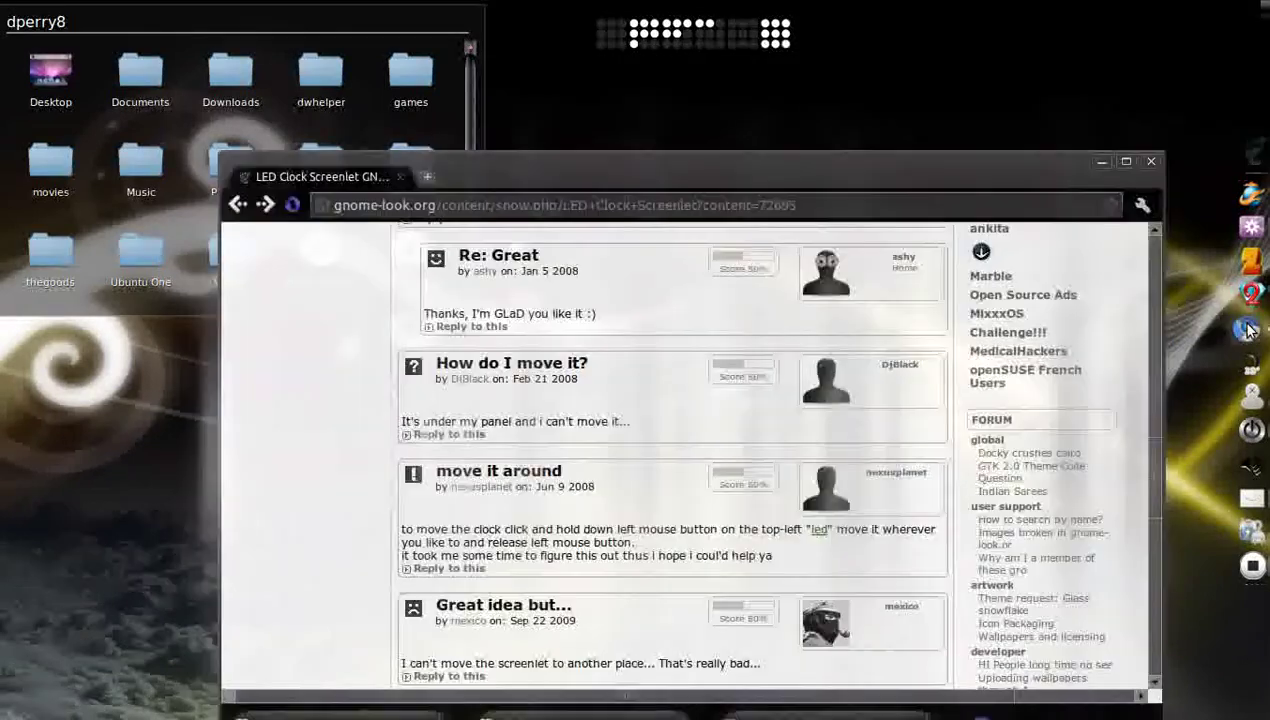
left_click_drag(793, 170, 795, 143)
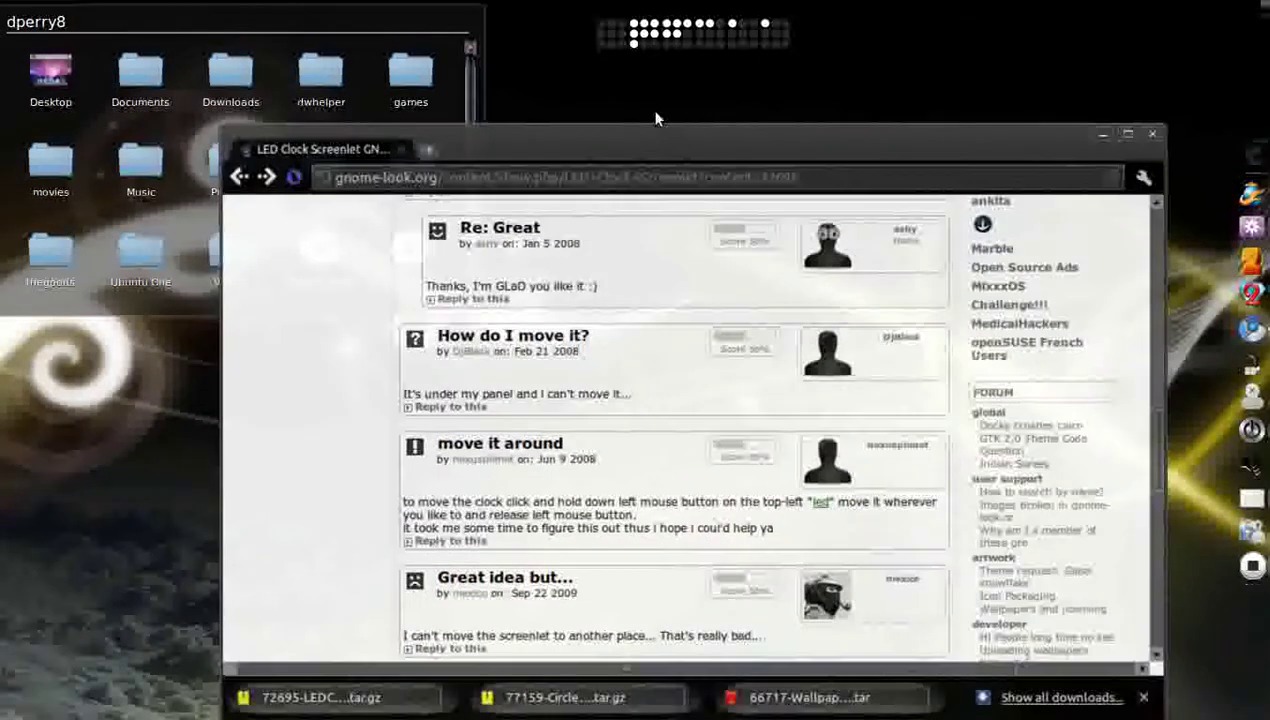
left_click(430, 149)
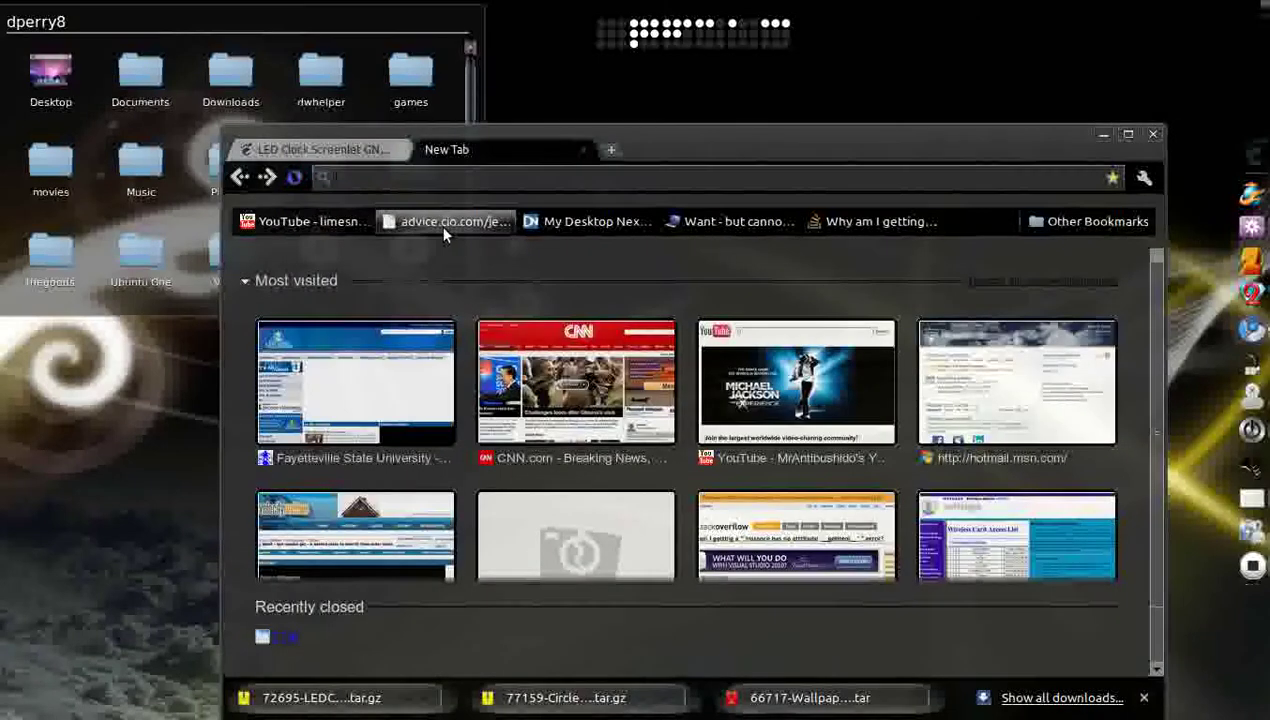
type("google.com")
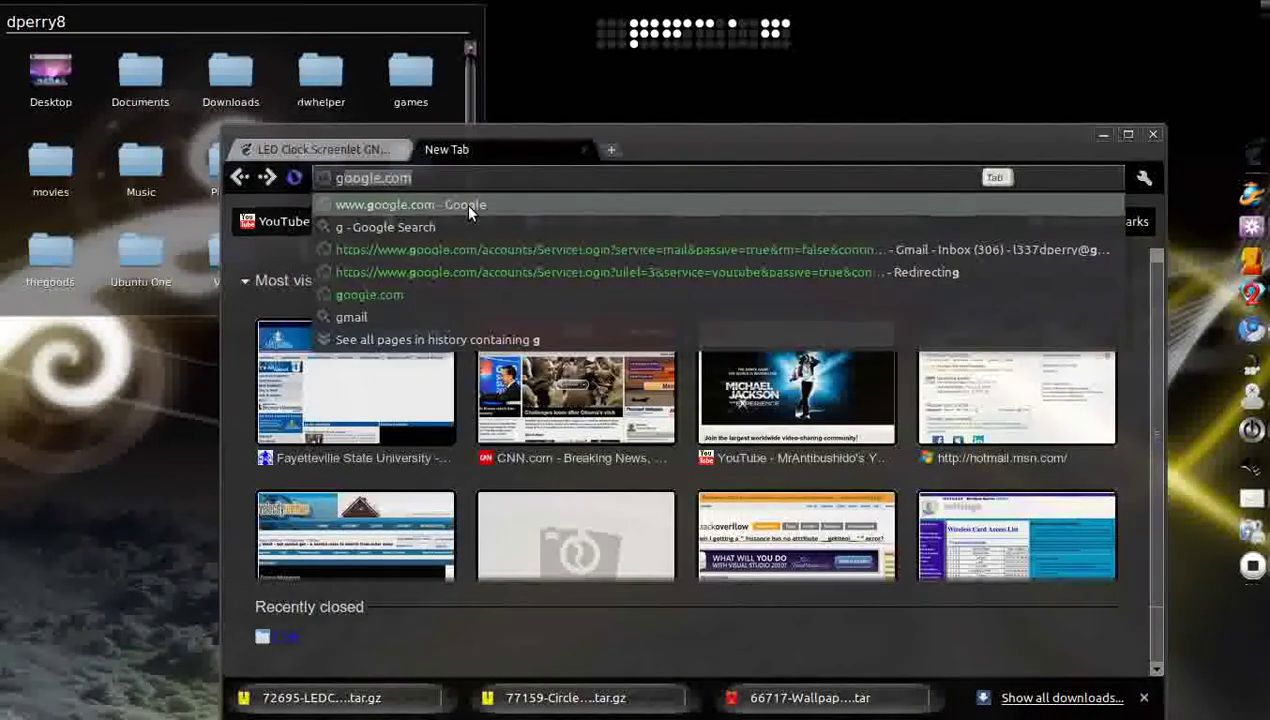
left_click(464, 204)
Step: Search Google for "ubuntu tweak", view the download section on ubuntu-tweak.com, and close that tab
type("ubuntu")
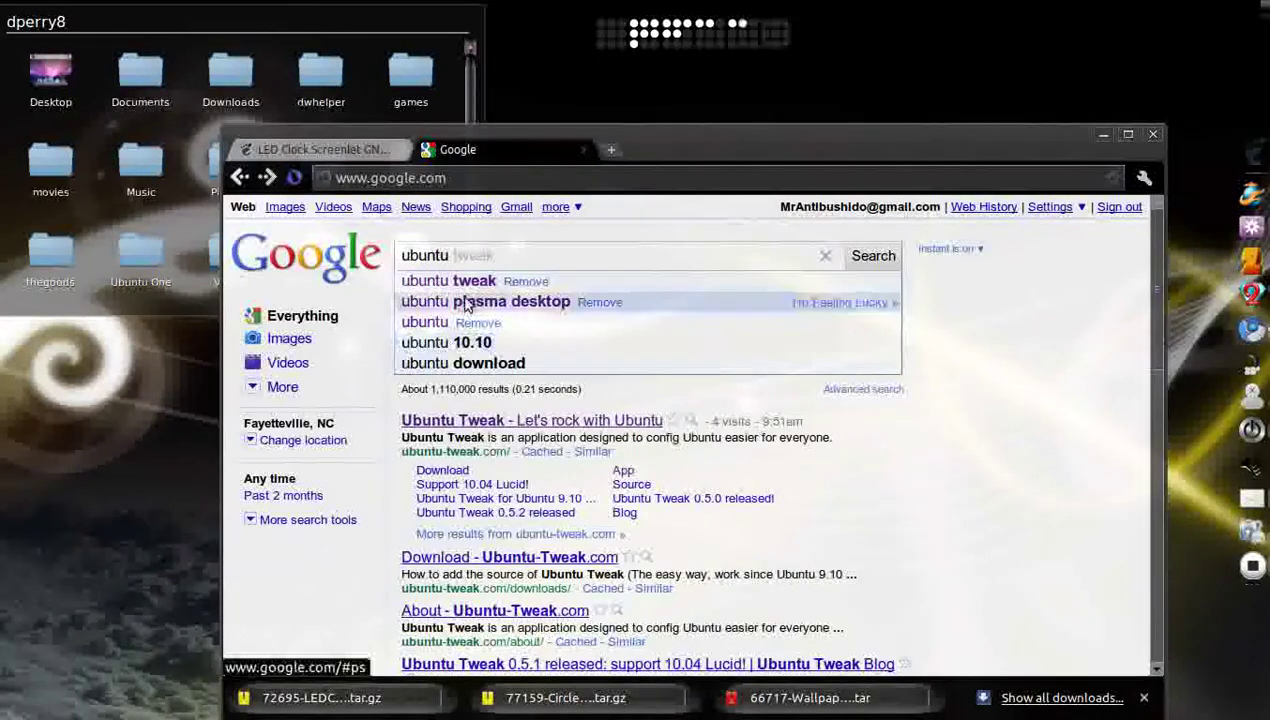
left_click(474, 290)
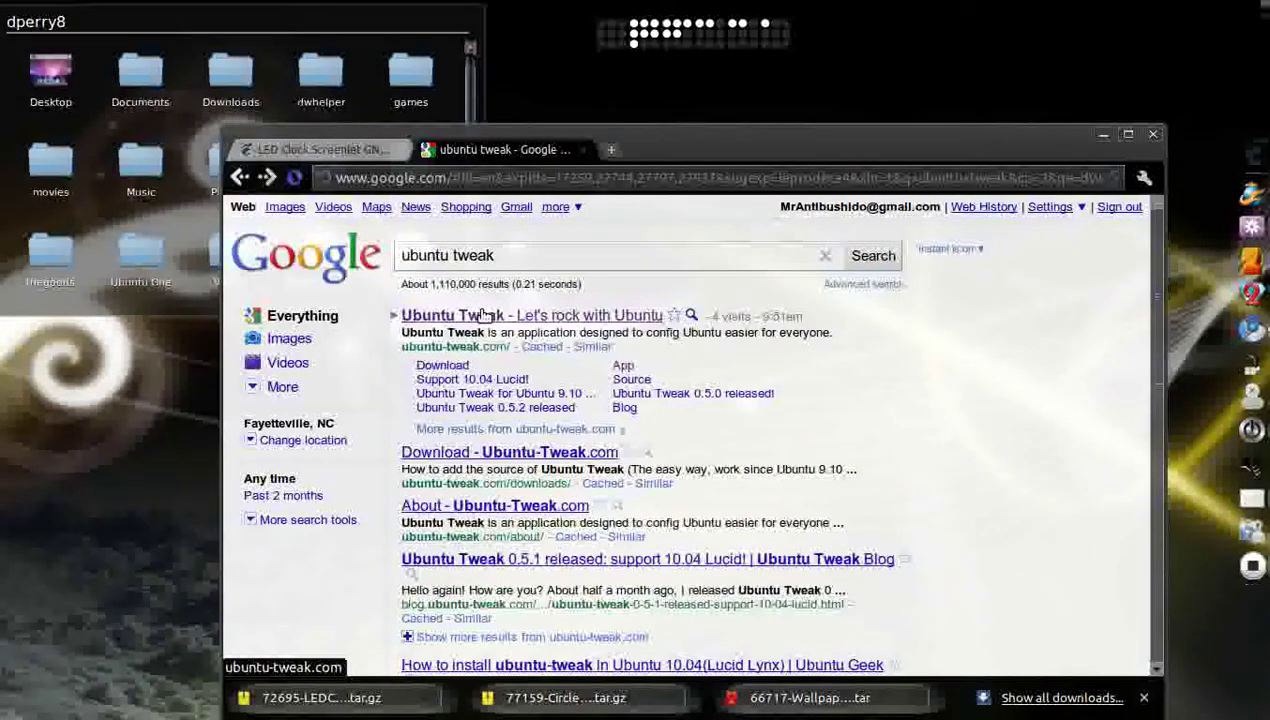
left_click(483, 318)
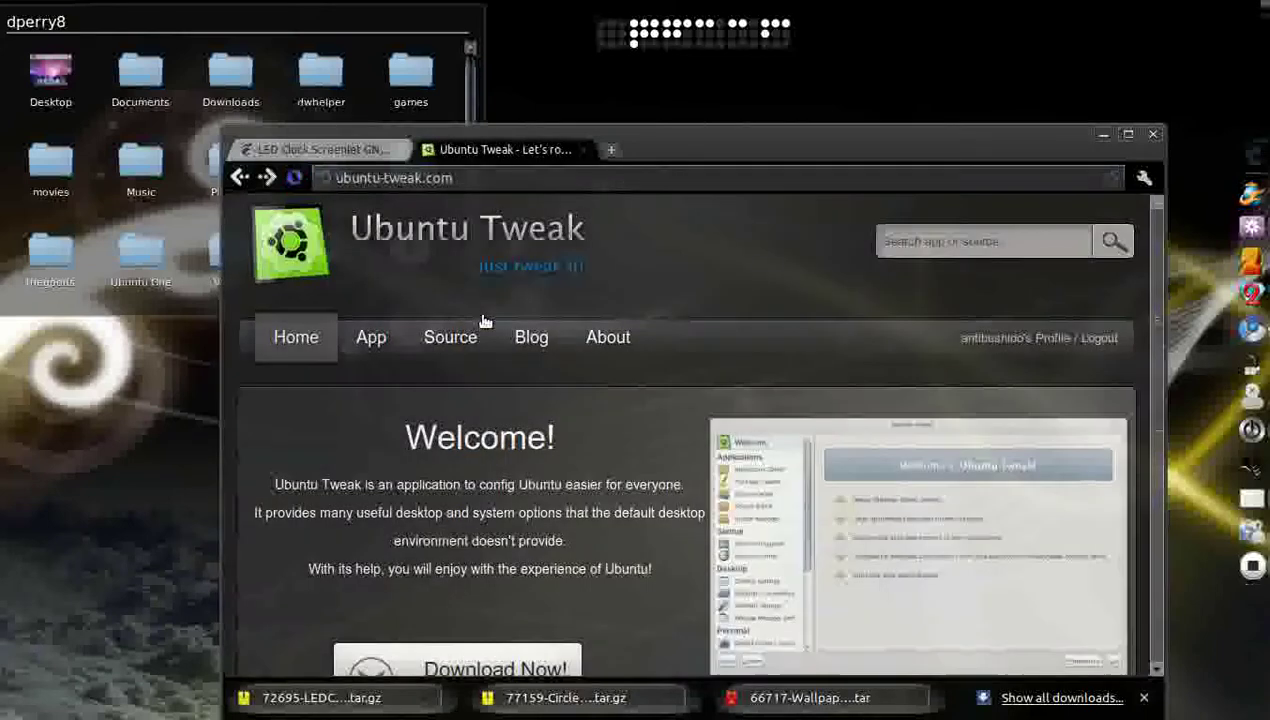
scroll(483, 320, "down", 2)
scroll(480, 318, "down", 4)
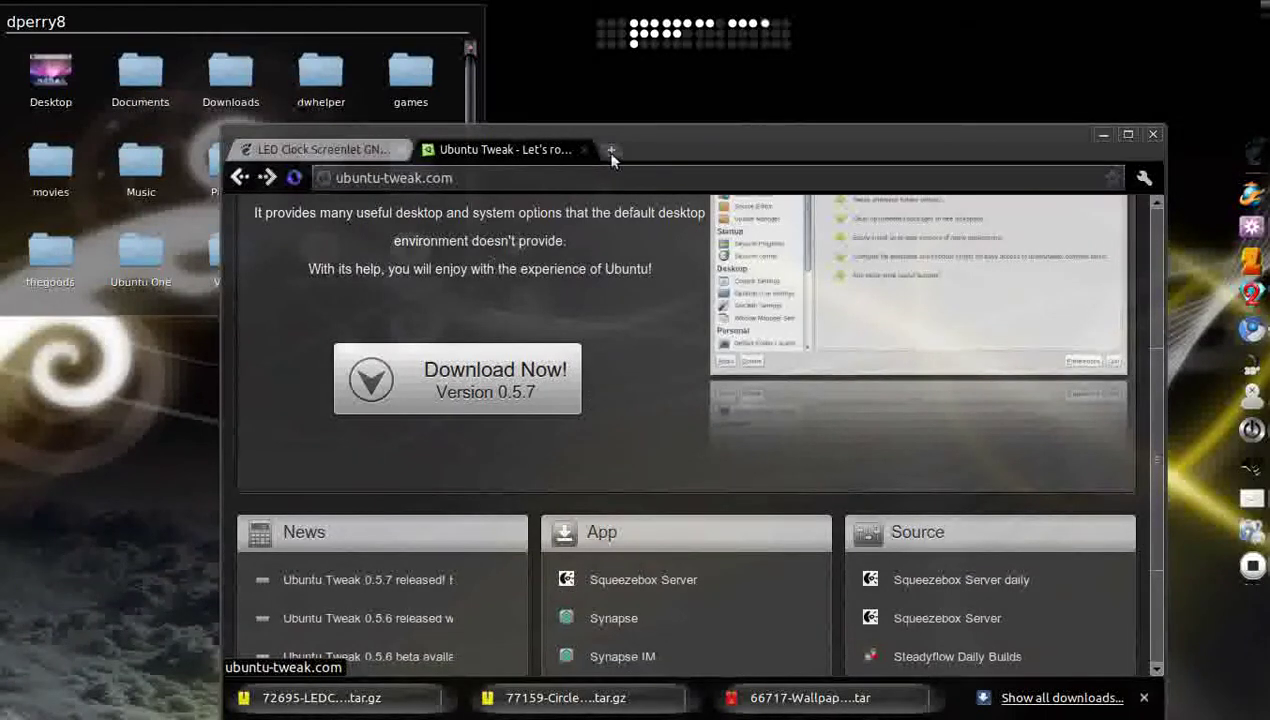
left_click(582, 149)
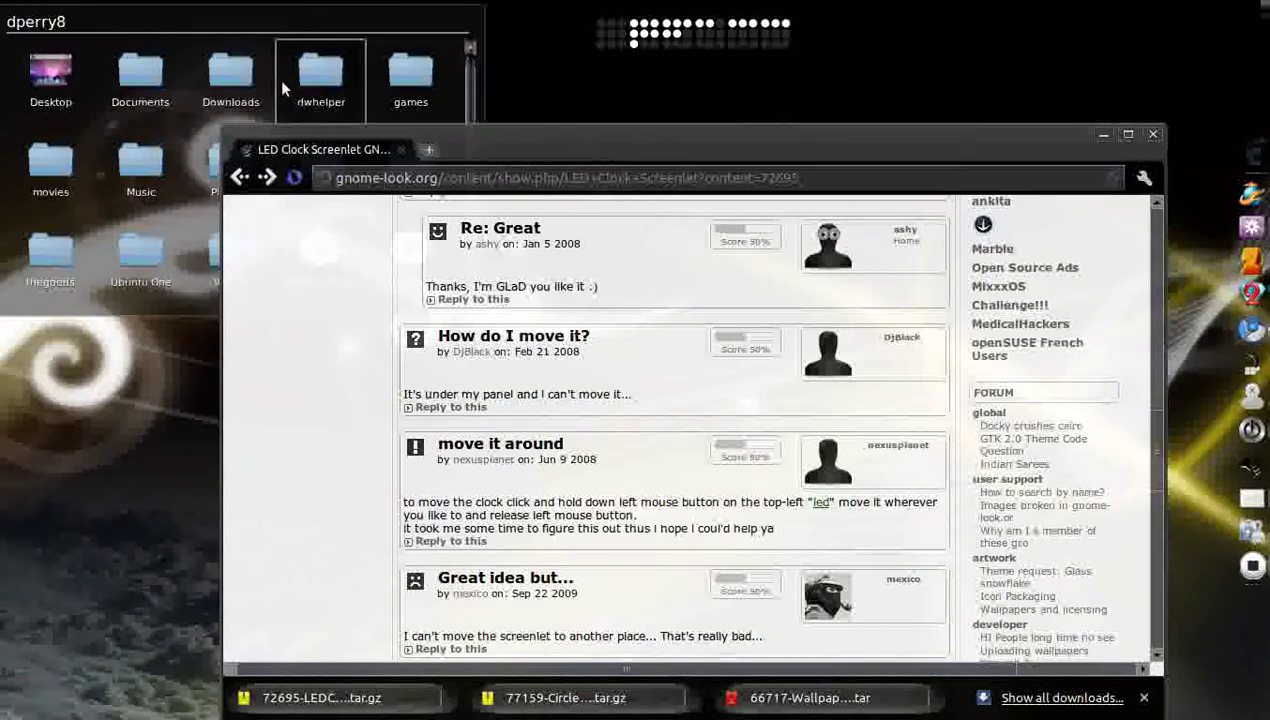
Step: Look through the home folder's Downloads for the ubuntu-tweak_0.5.7-1_all.deb package and close the file manager window
double_click(229, 82)
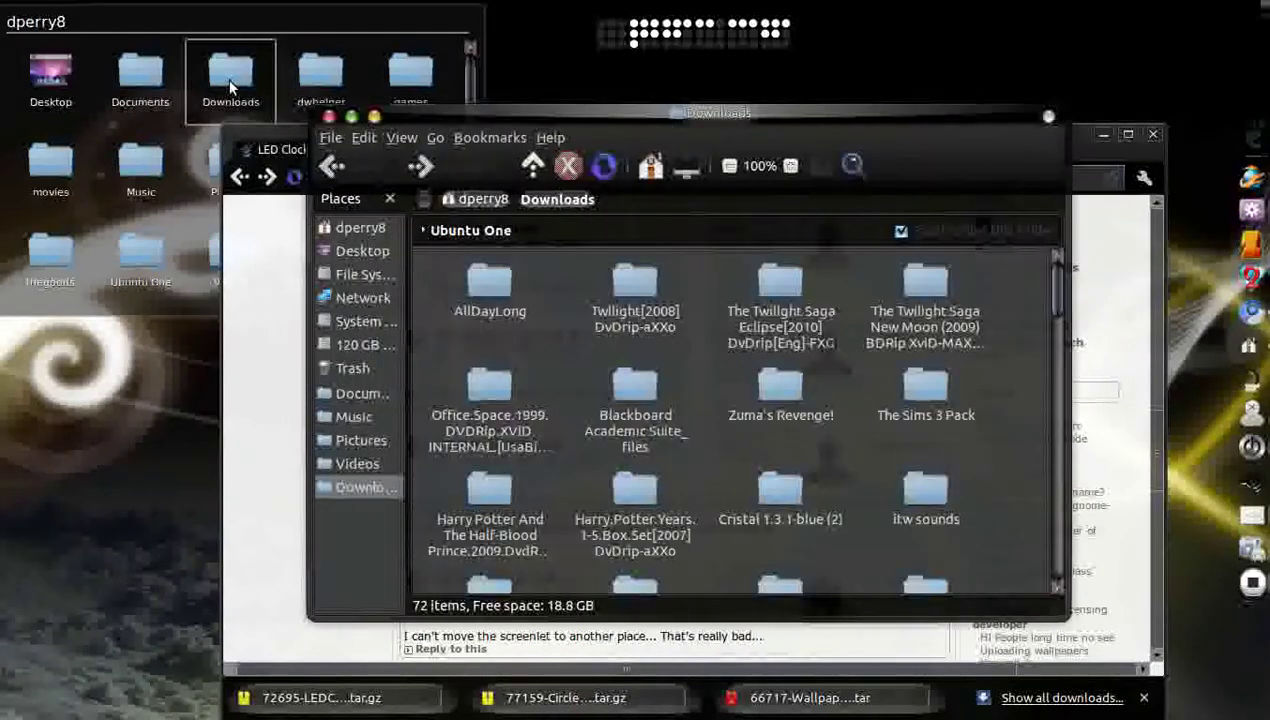
scroll(540, 298, "down", 5)
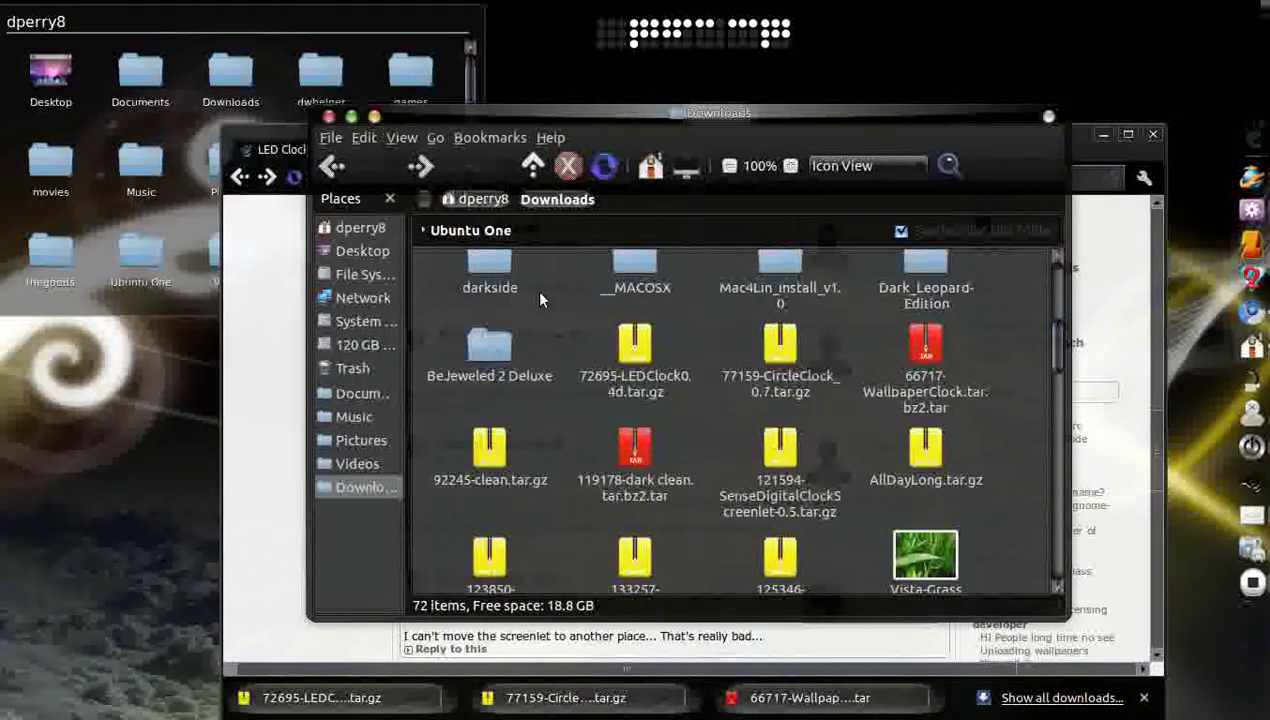
scroll(540, 298, "down", 3)
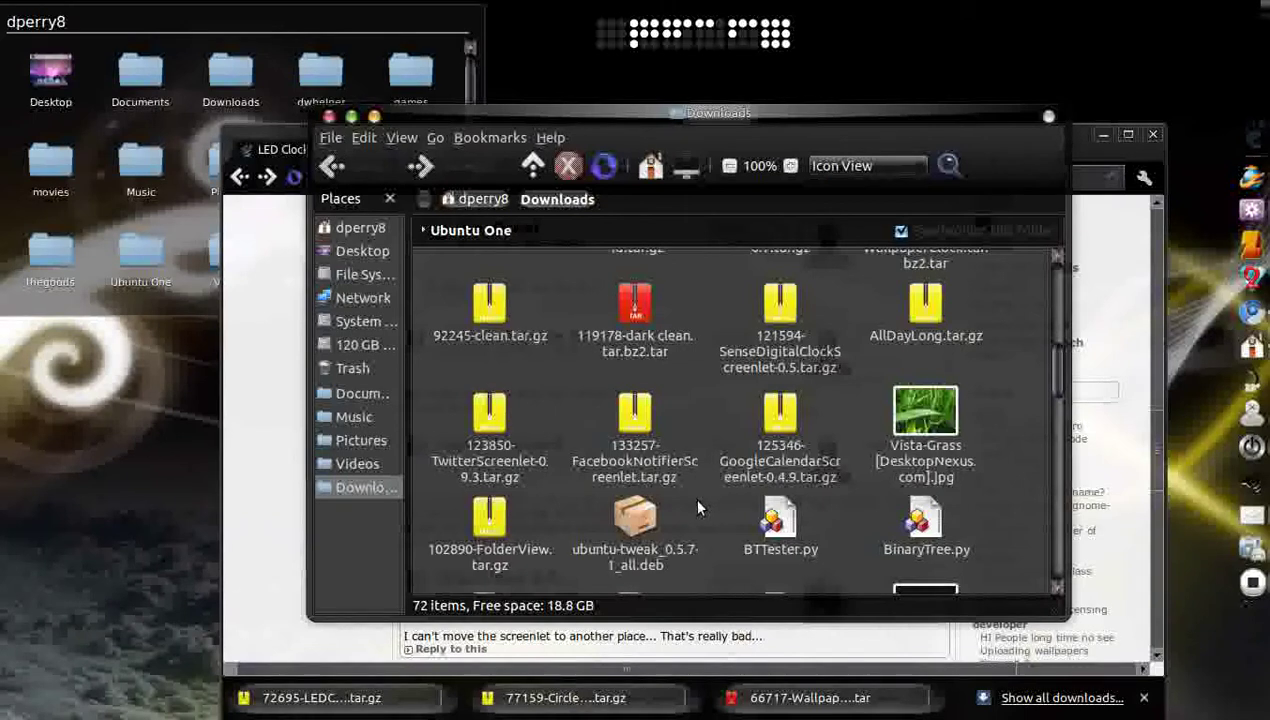
left_click(331, 117)
Step: Find Ubuntu Tweak with the desktop launcher and start it
key("super+space")
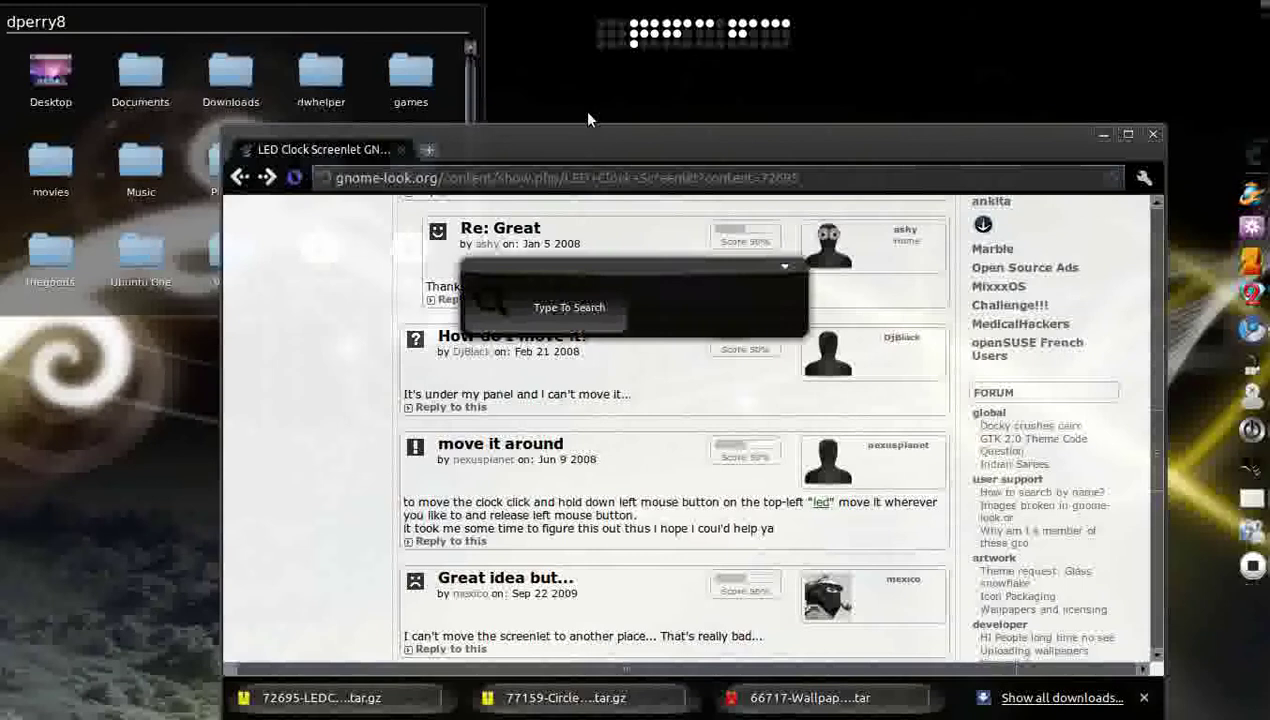
type("ub")
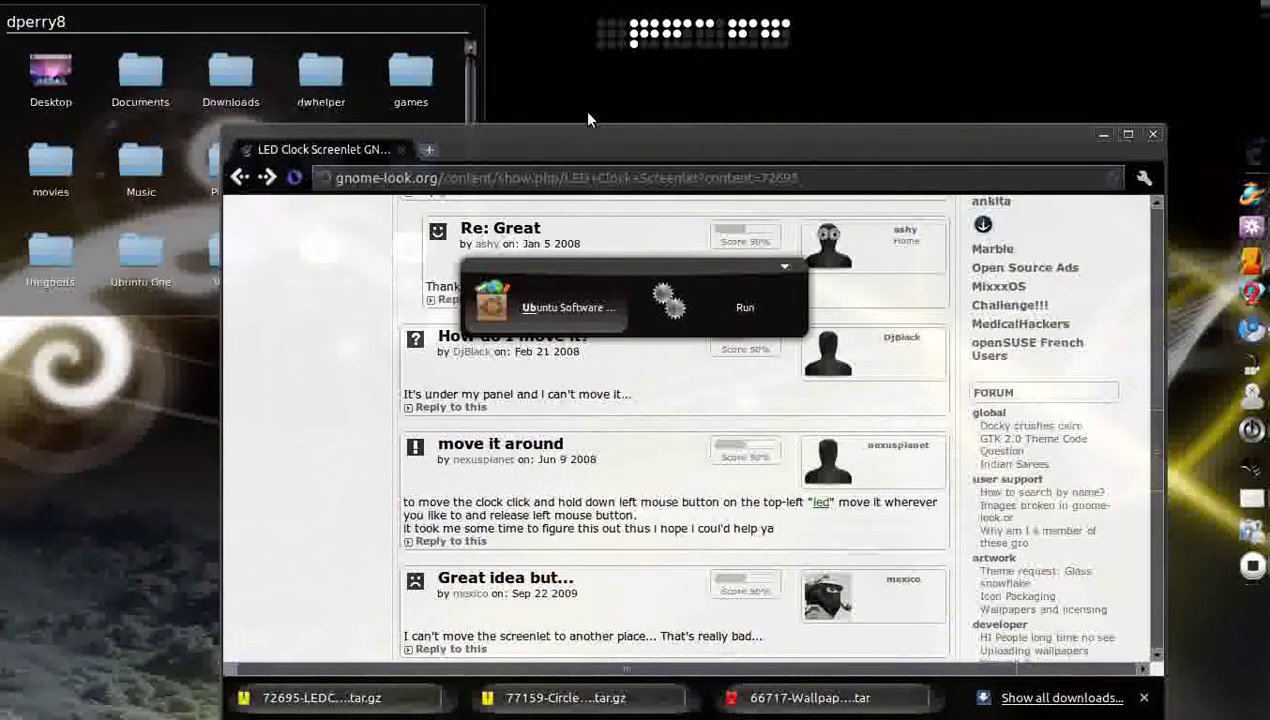
type("untu tw")
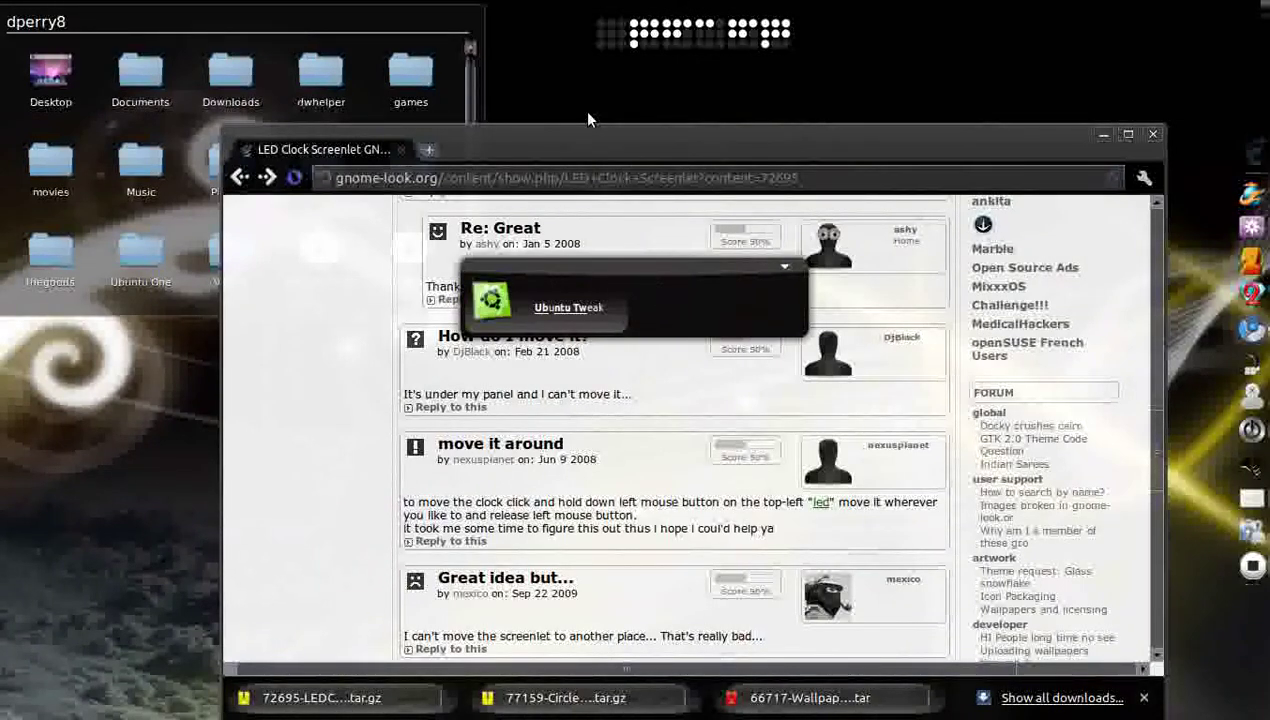
key("Return")
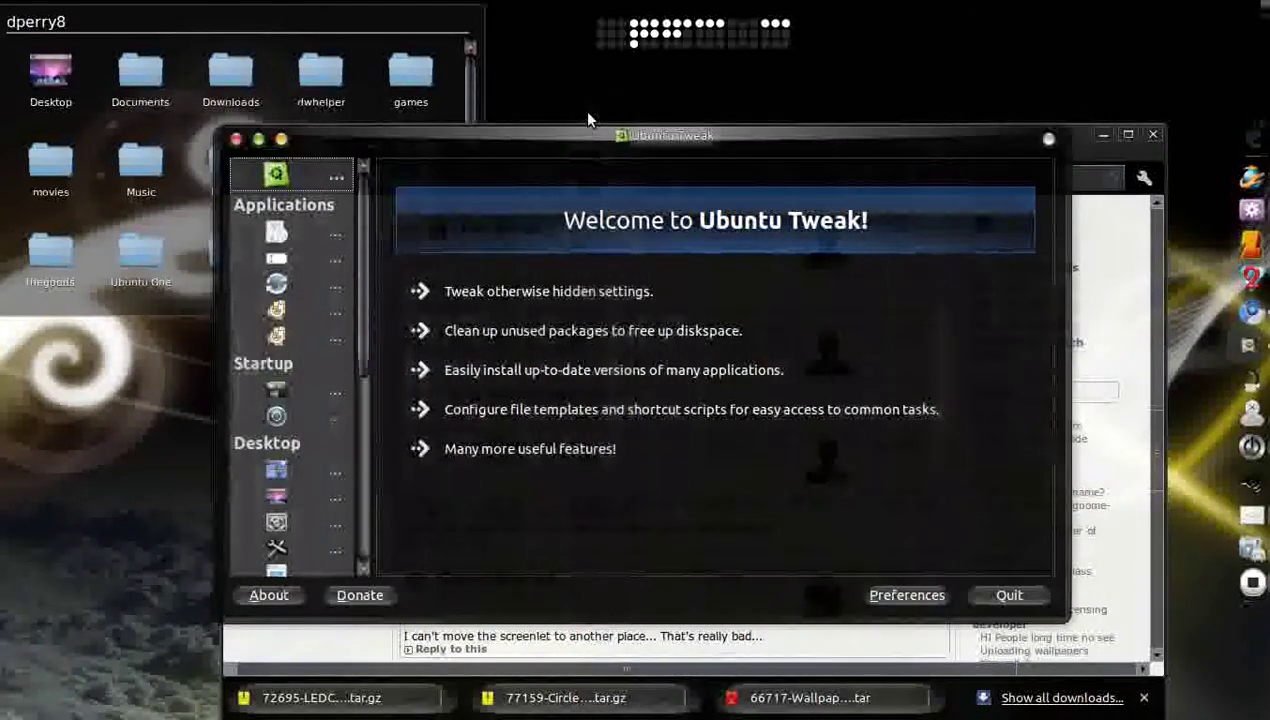
Step: Look up the Screenlets entry in Ubuntu Tweak's Application Center and close Ubuntu Tweak
left_click(325, 231)
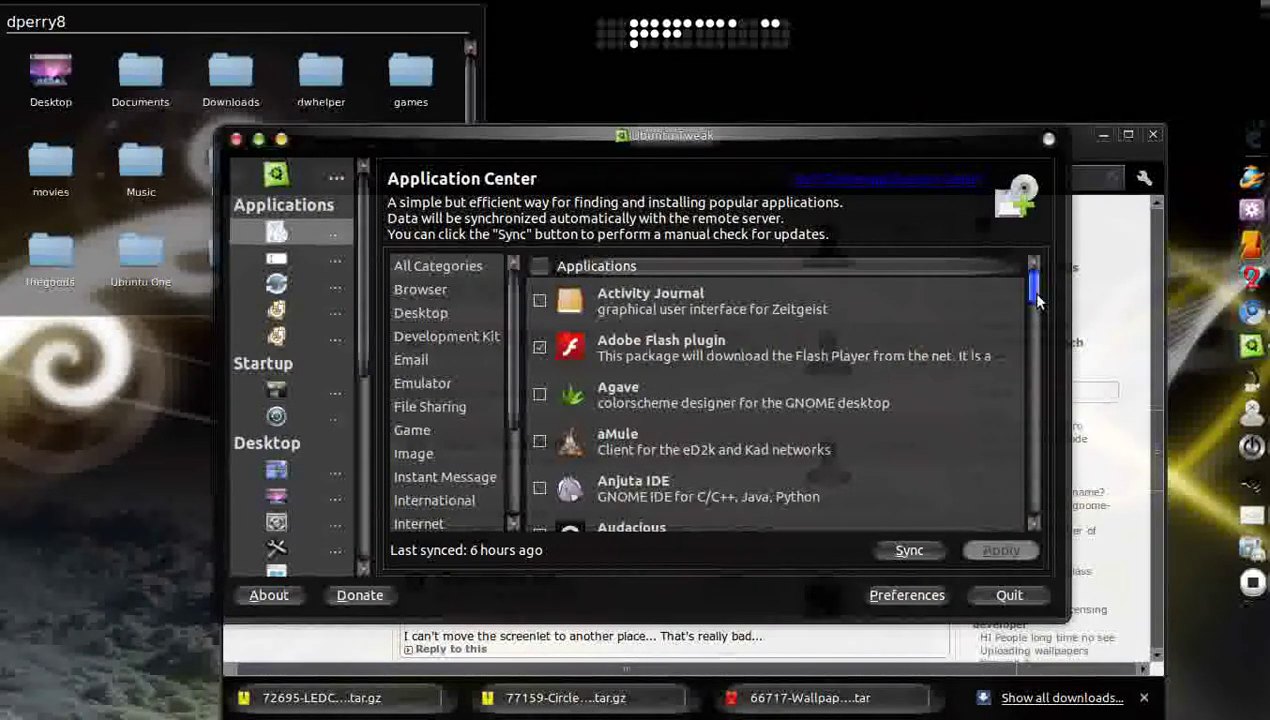
left_click_drag(1030, 291, 1036, 478)
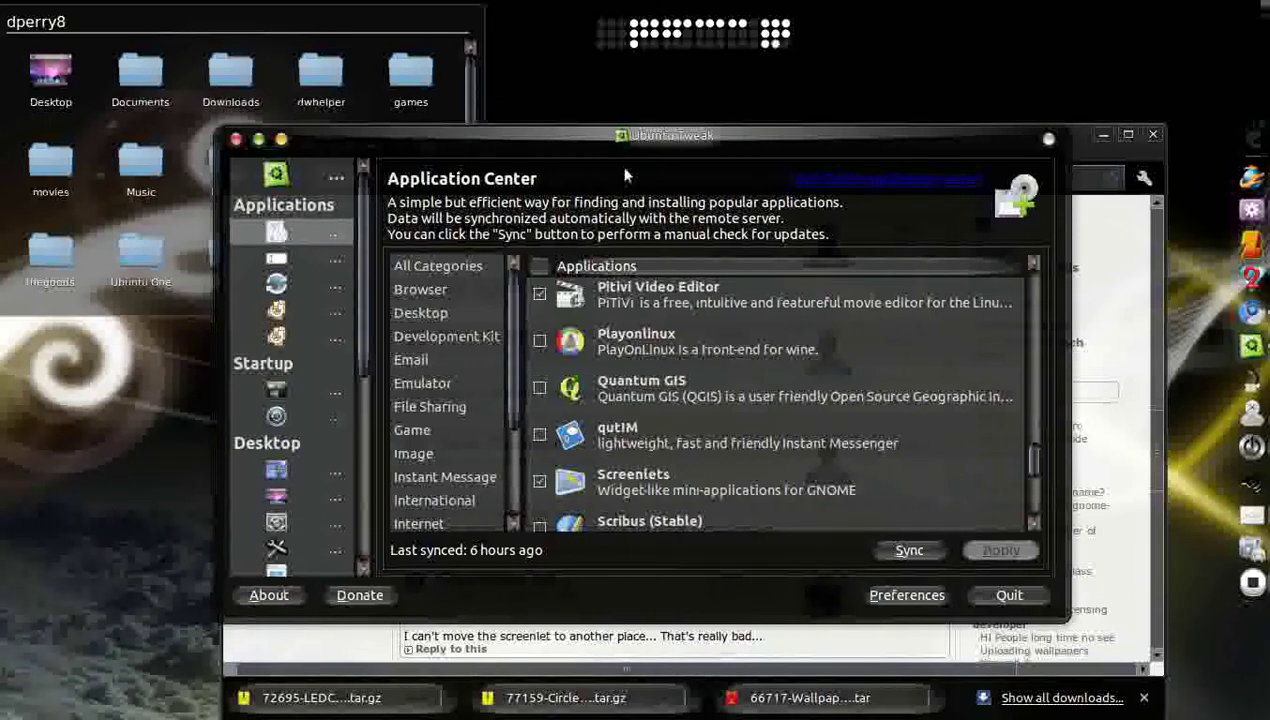
left_click(236, 139)
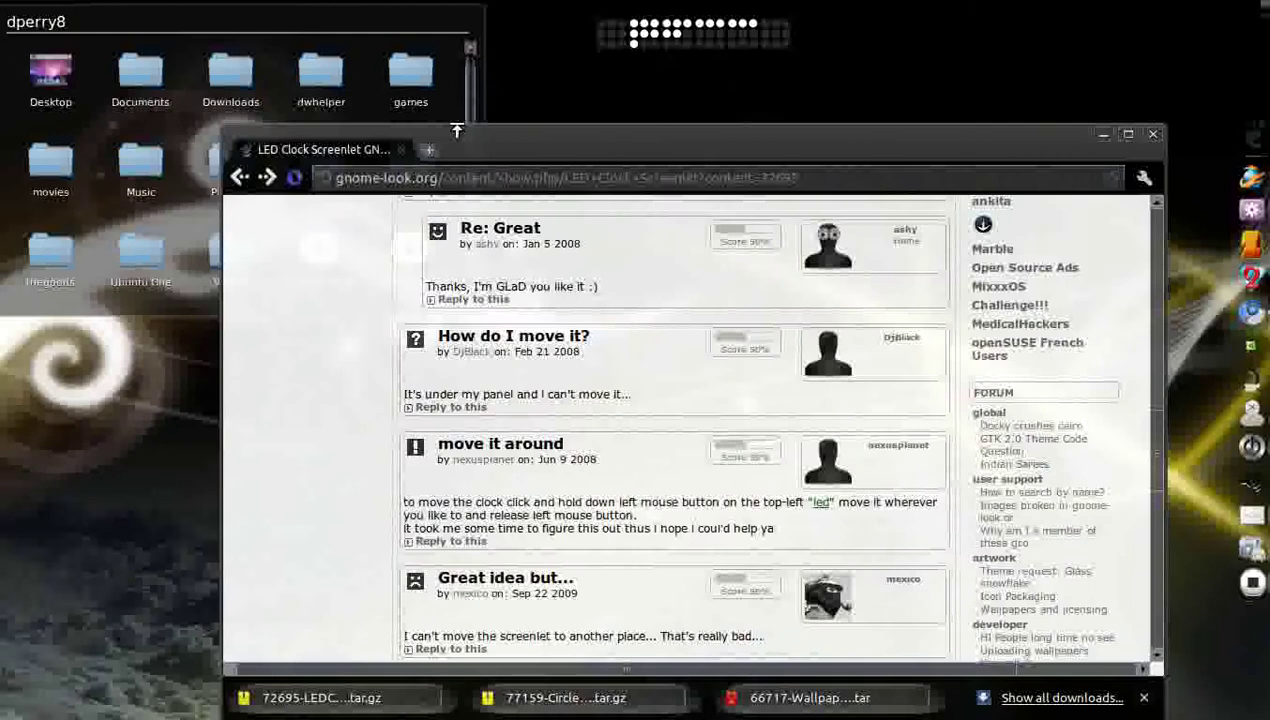
Step: Move the browser window aside, launch Screenlets Manager, and look through the installed screenlets for FolderView
left_click_drag(531, 134, 641, 162)
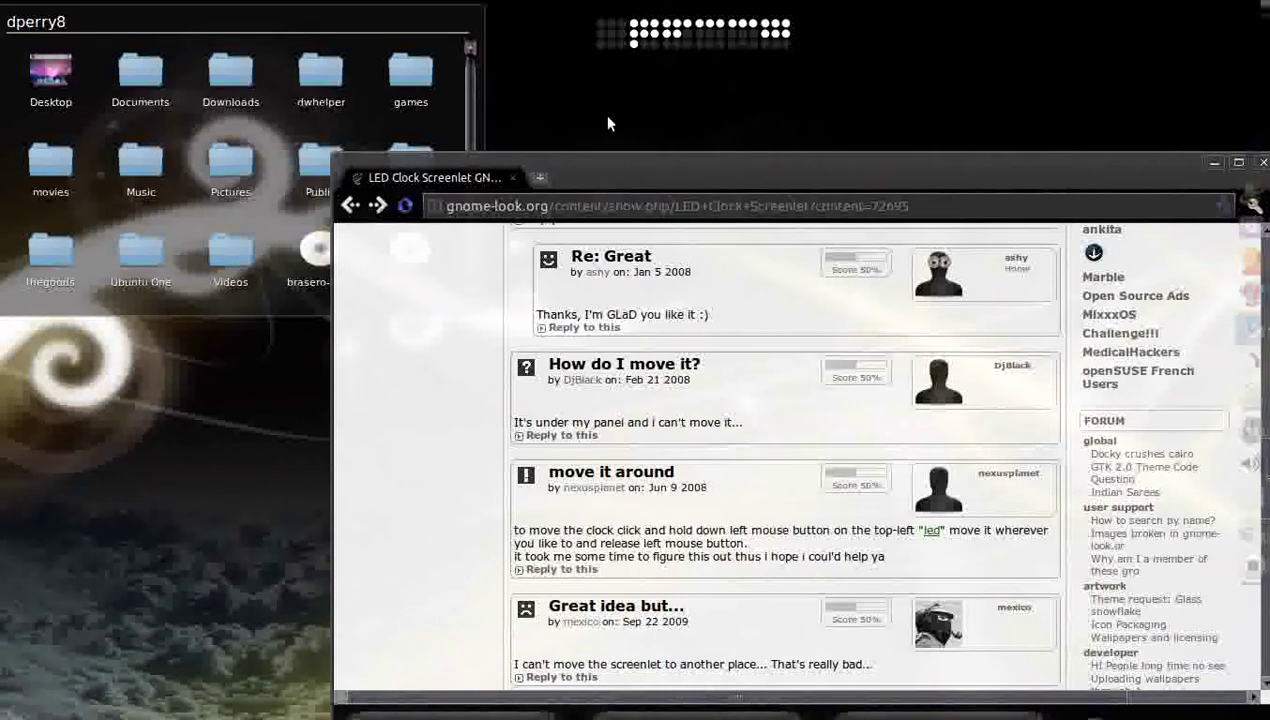
key("super+space")
type("screenlets")
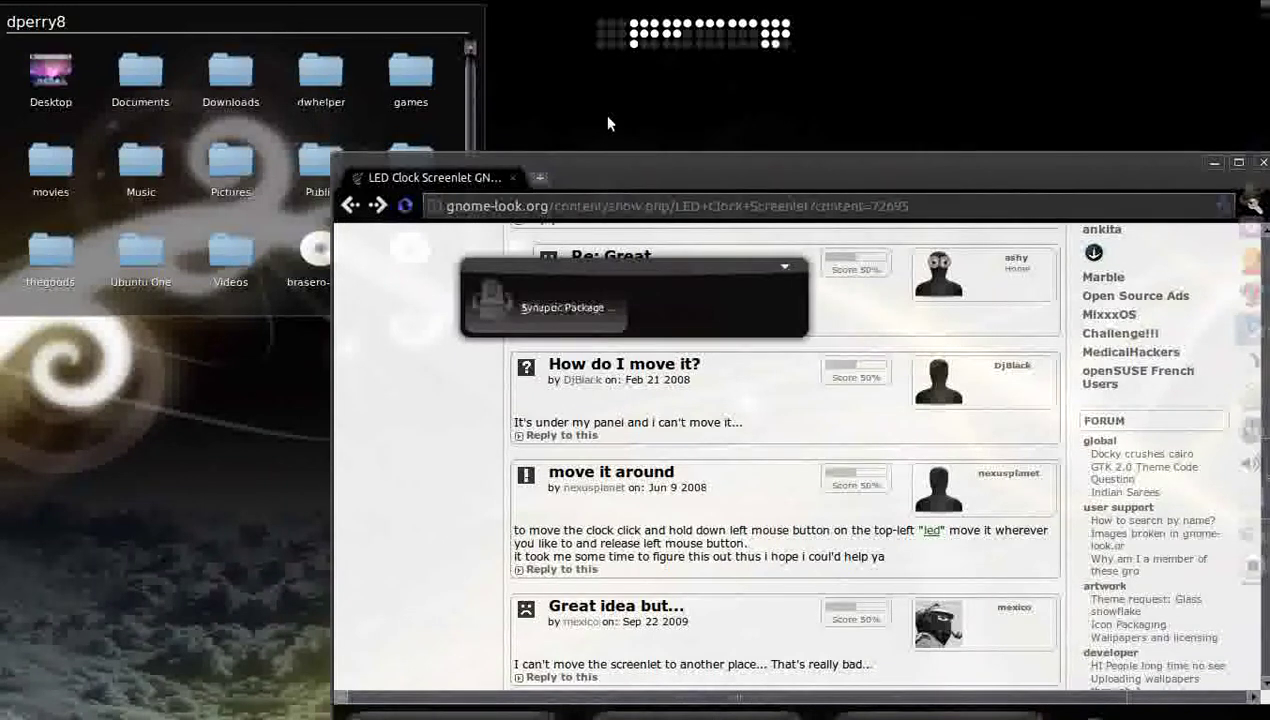
key("Return")
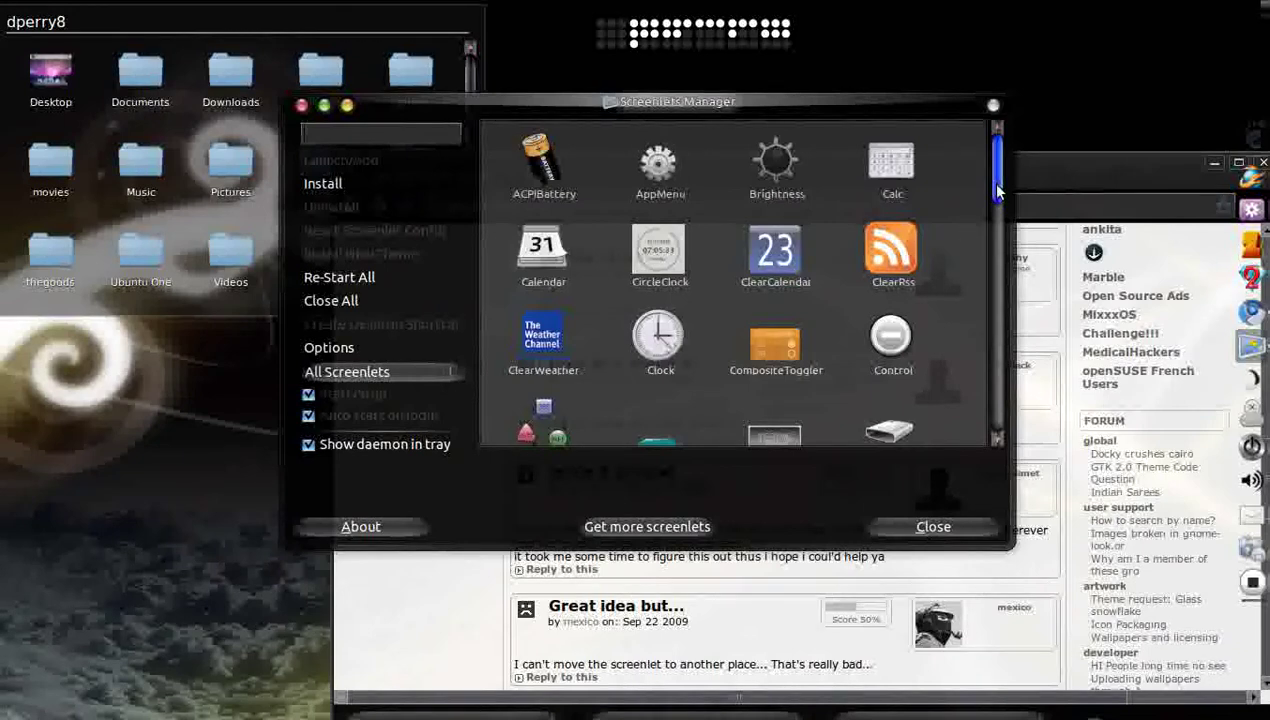
scroll(966, 231, "down", 5)
scroll(972, 289, "up", 1)
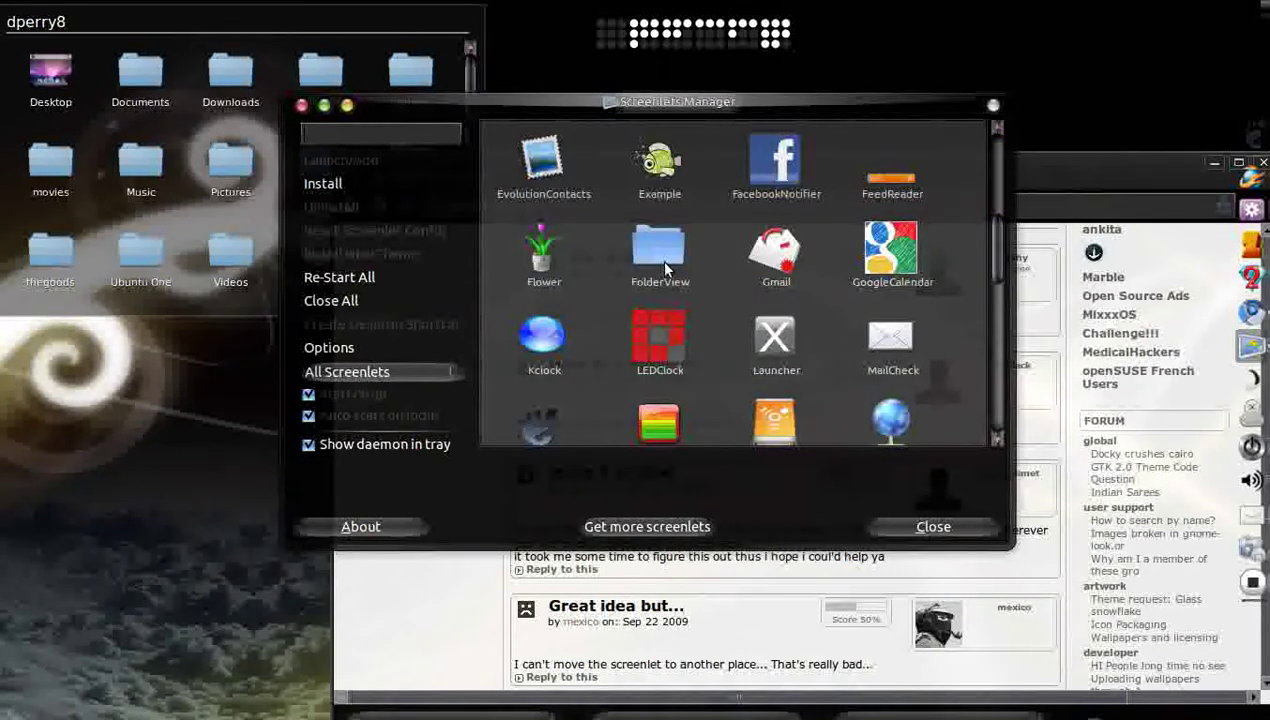
Step: Return to the web browser and load google.com in a new tab beside the LED Clock page
left_click(1029, 175)
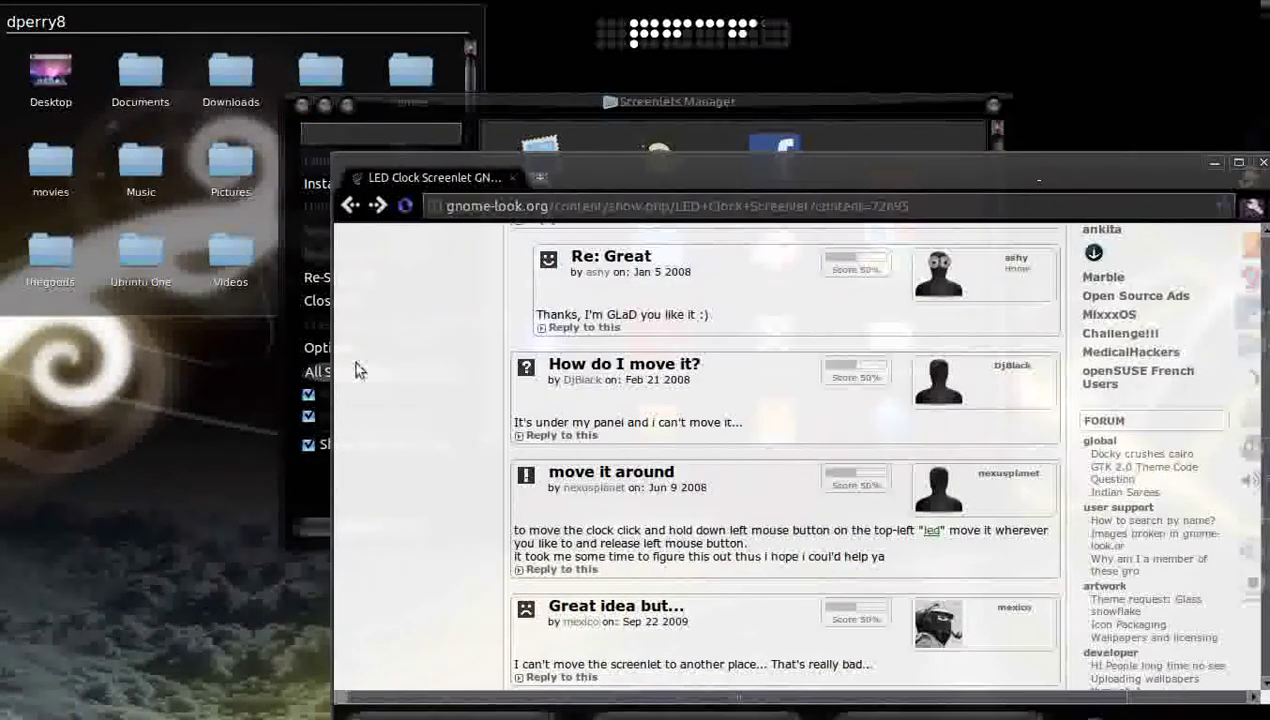
scroll(355, 362, "up", 8)
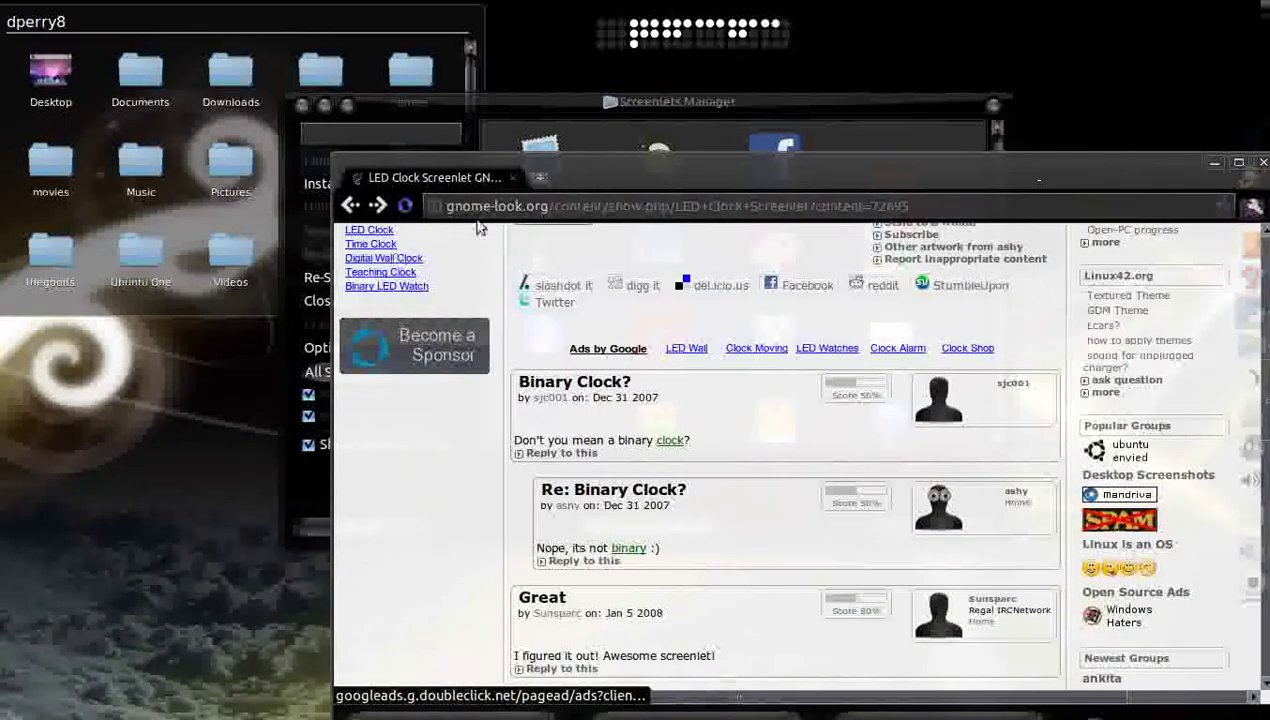
left_click(540, 178)
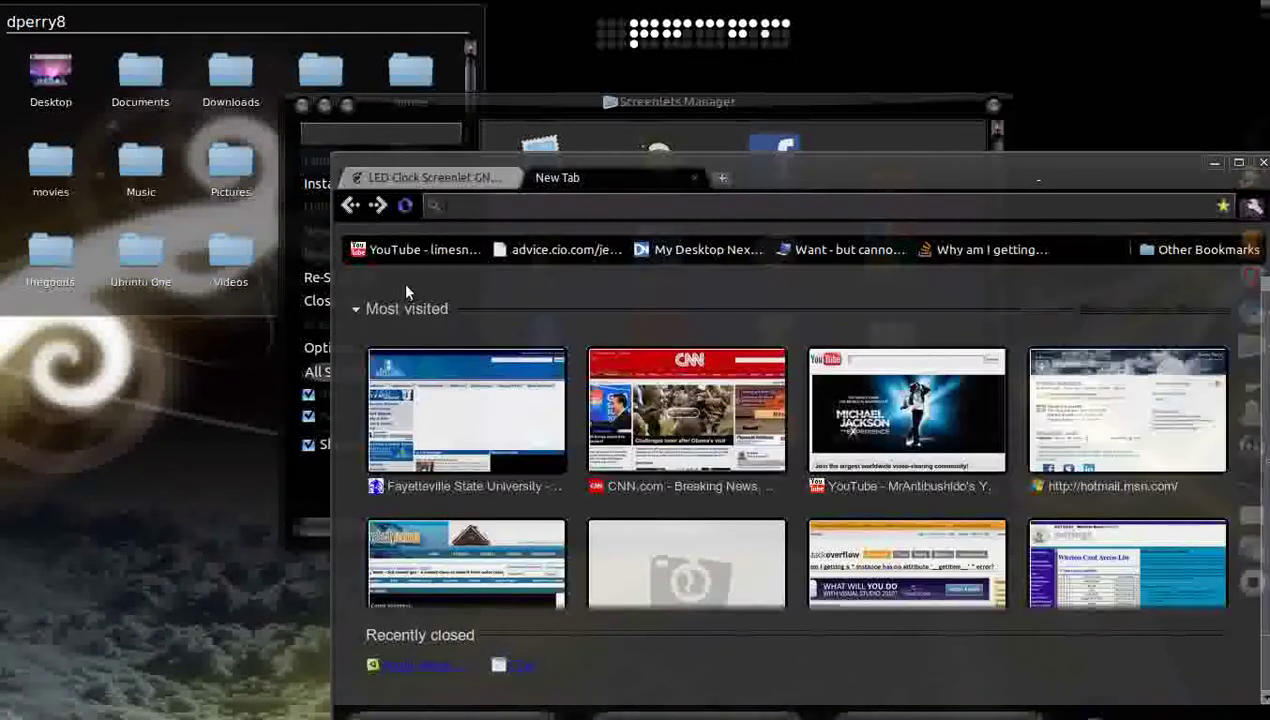
type("google.com")
left_click(485, 233)
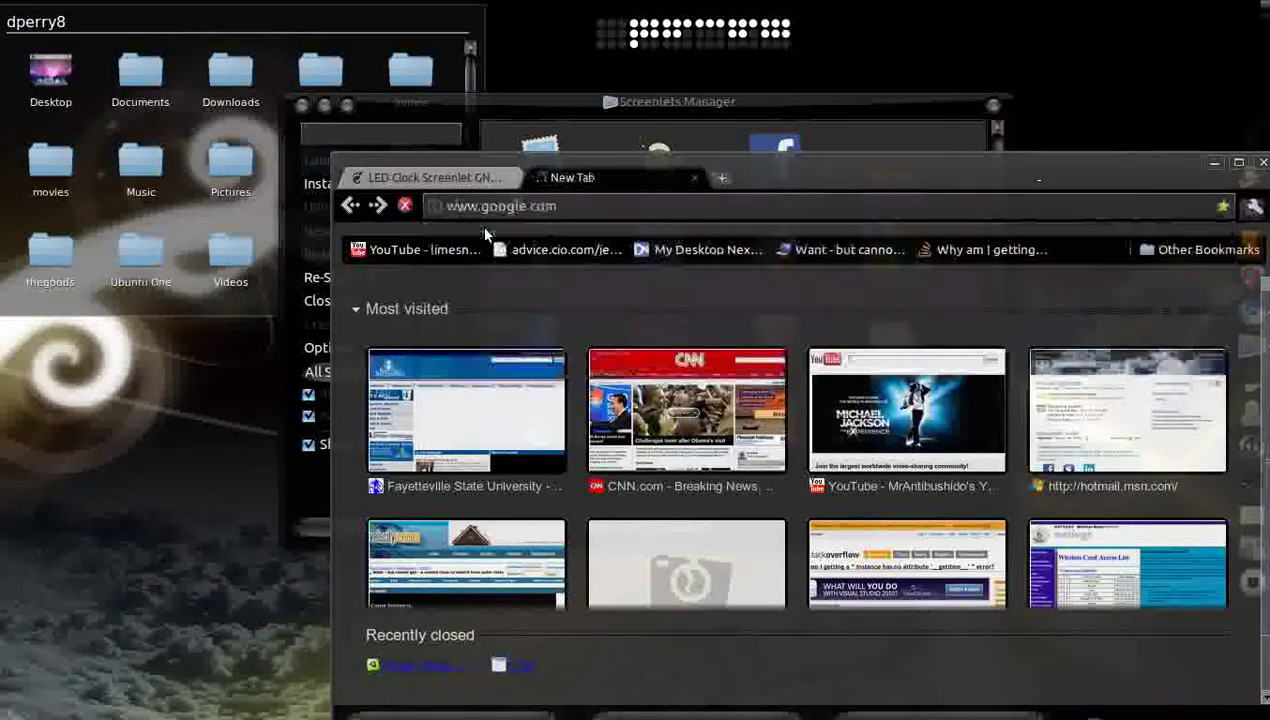
Step: Search Google for "gnome look" and open the GNOME-Look.org home page
type("gnome")
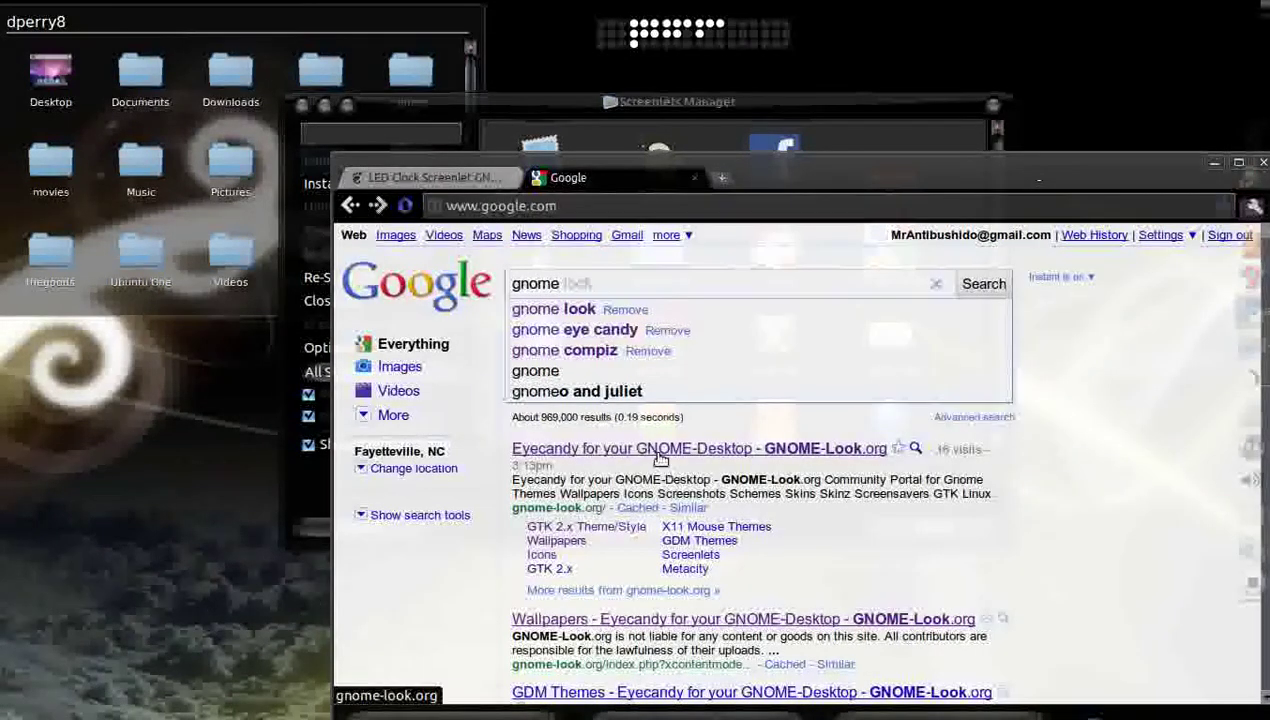
left_click(706, 316)
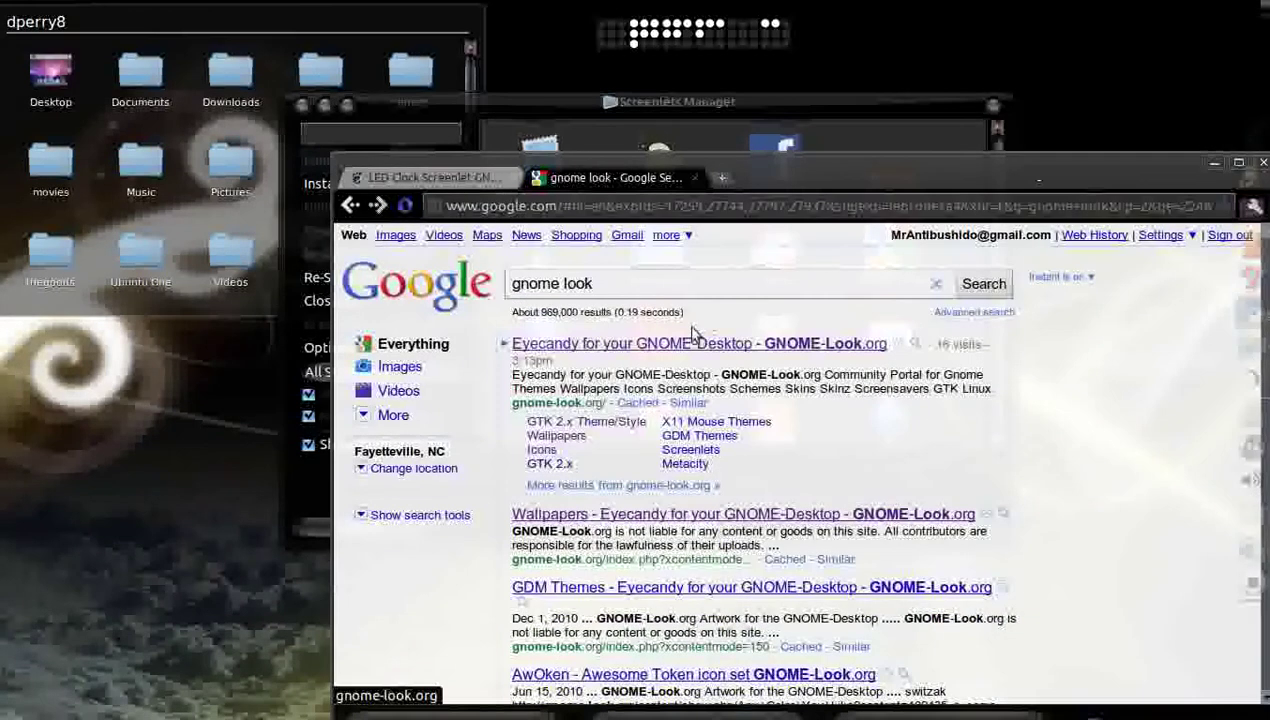
left_click(688, 344)
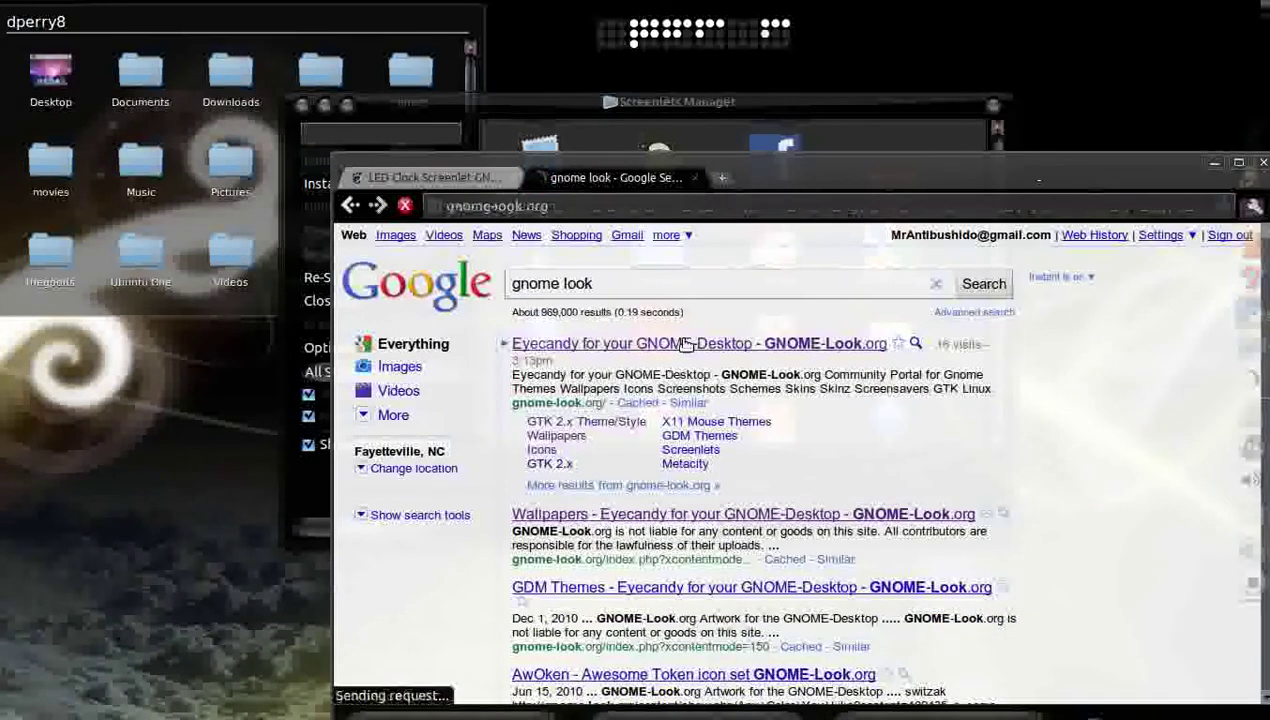
Step: Search the GNOME-Look.org site for "folderview"
scroll(460, 465, "down", 8)
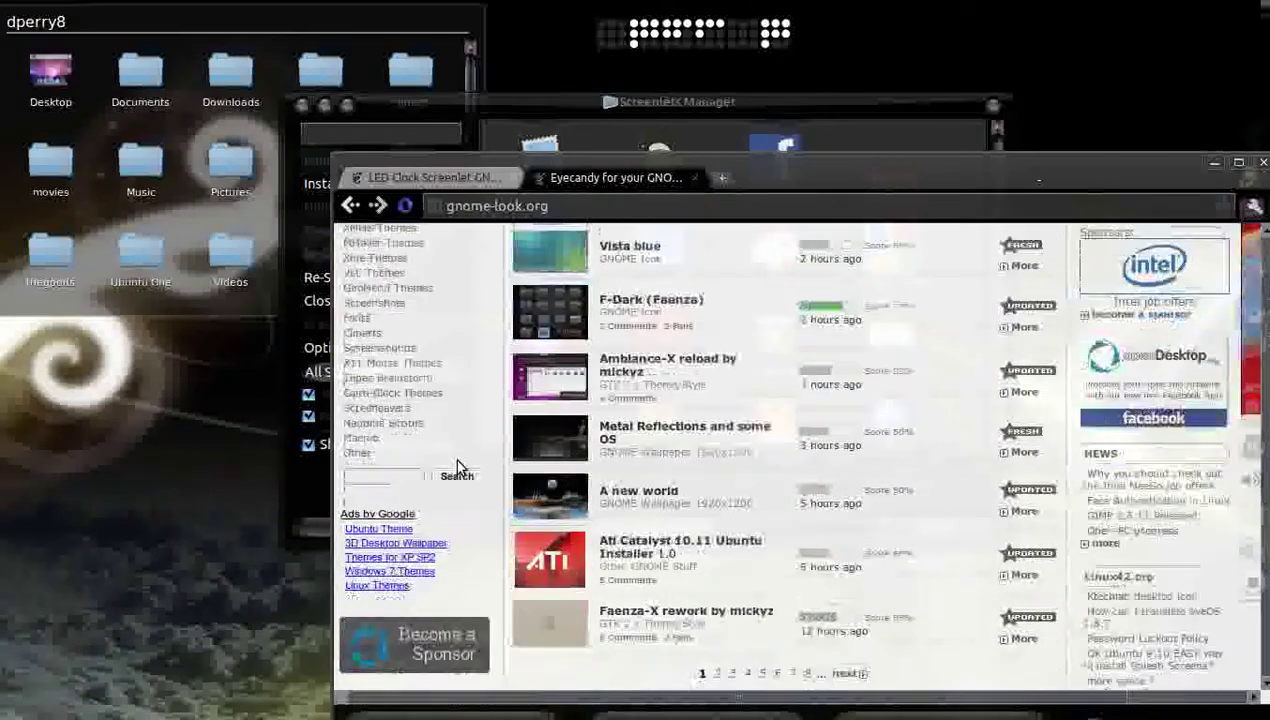
left_click(419, 476)
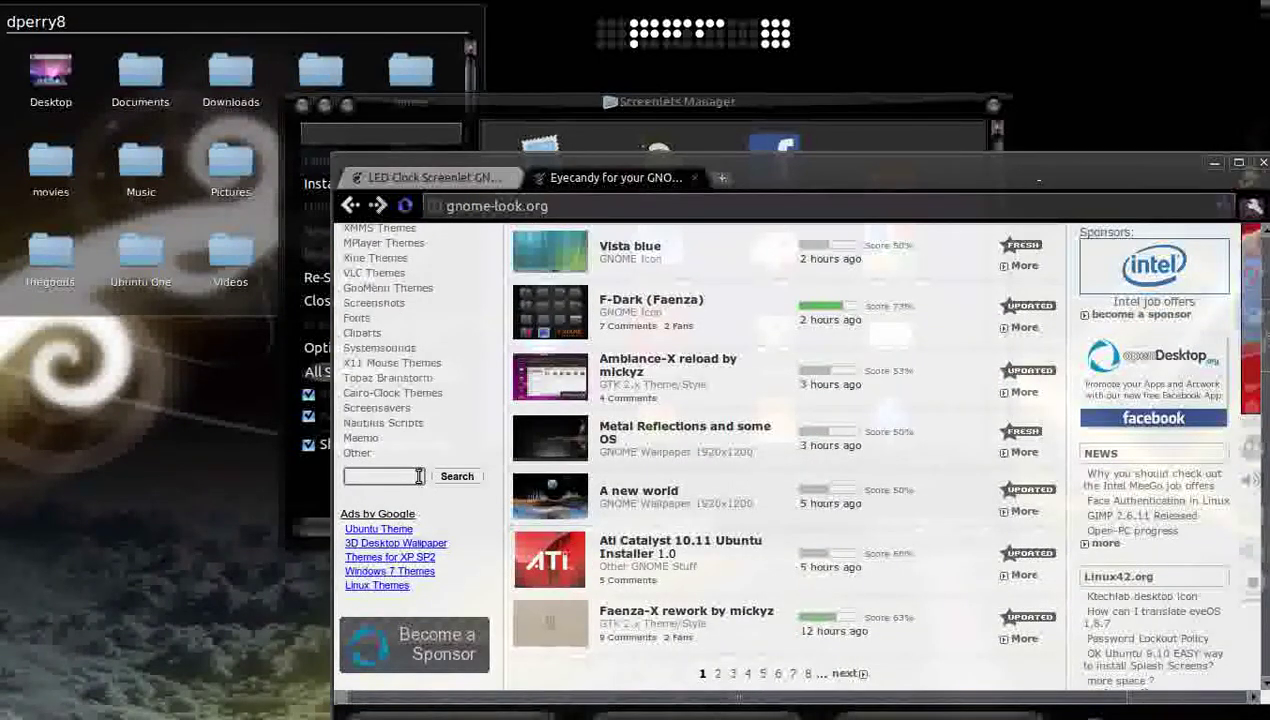
type("folderview")
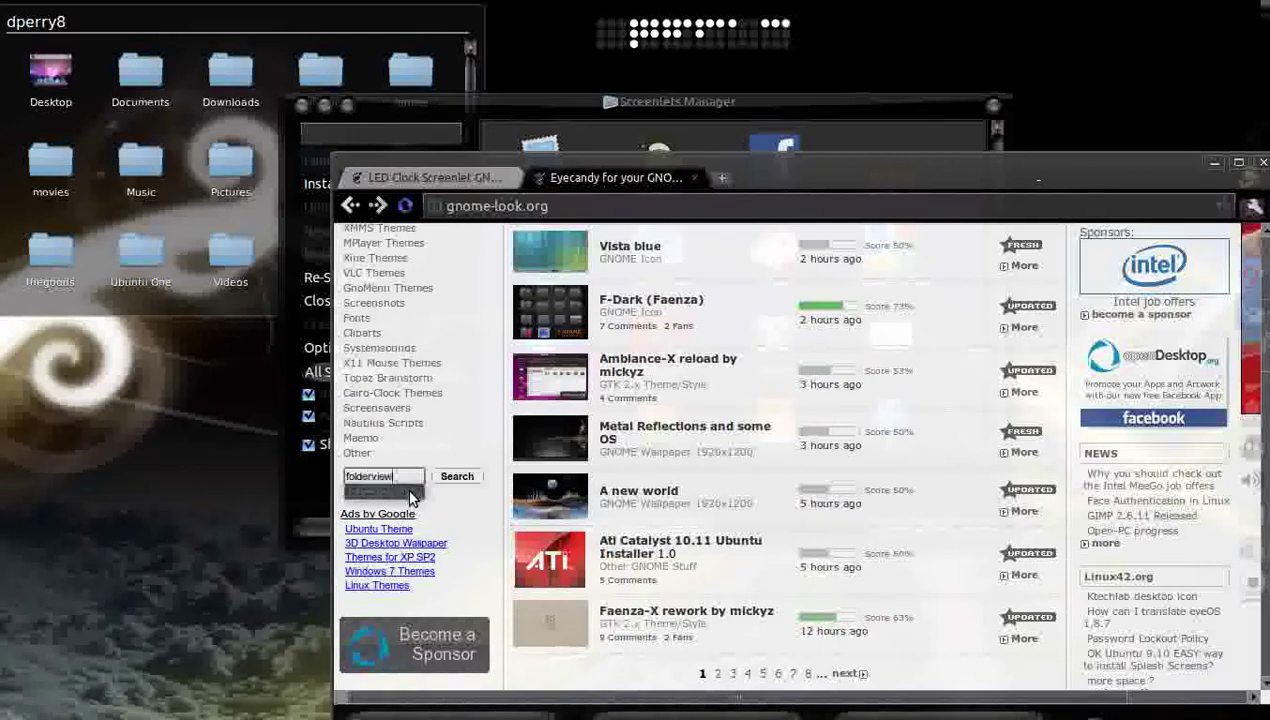
left_click(405, 493)
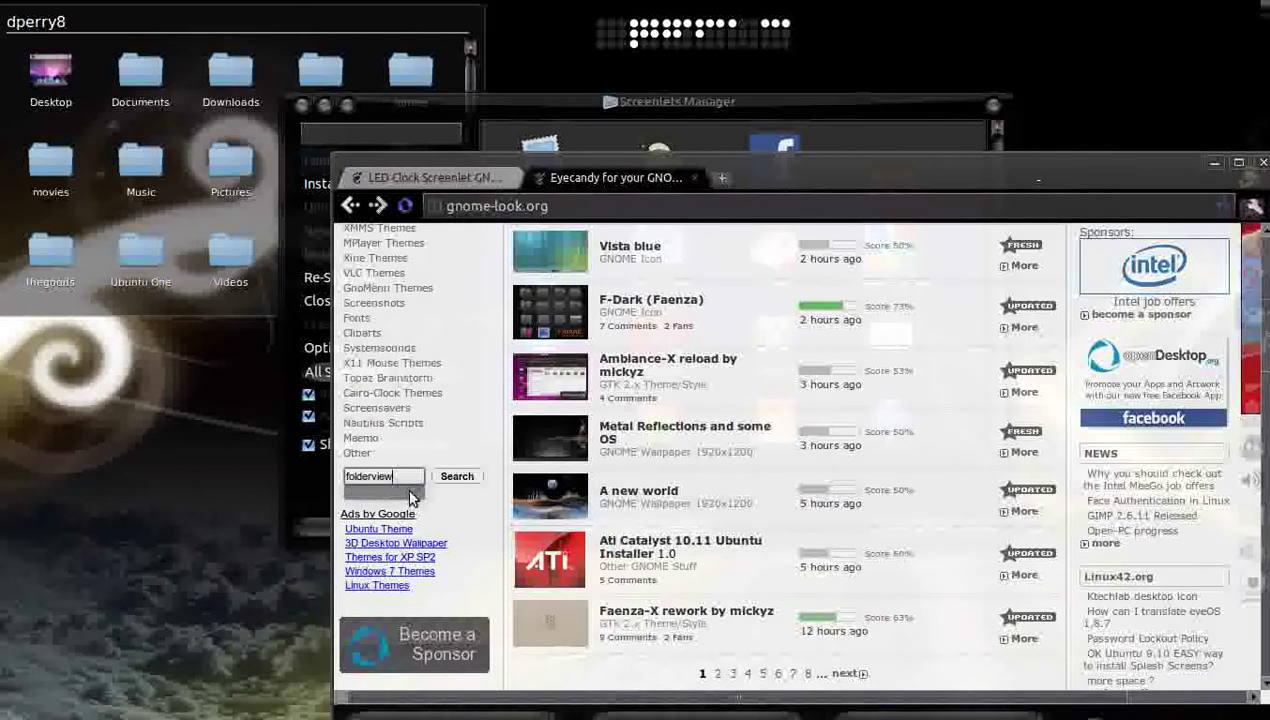
left_click(456, 481)
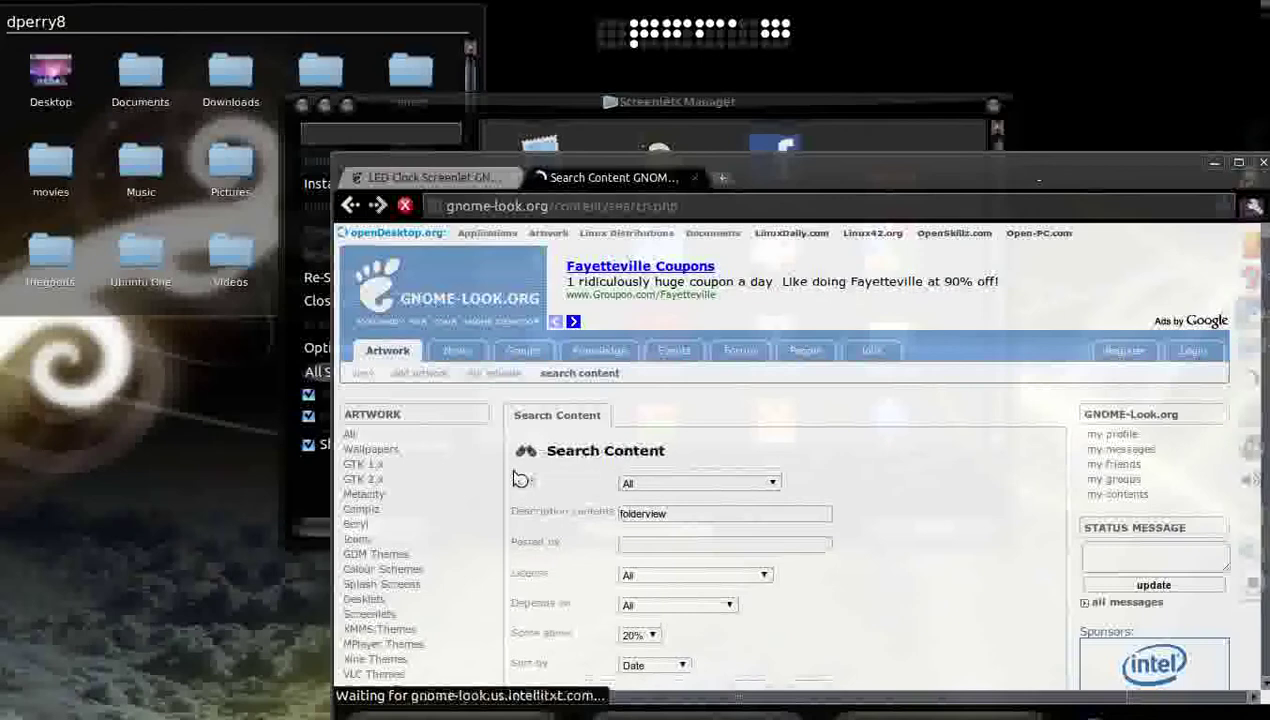
Step: Open the Folderview Screenlet 0.9.9 page from the search results and read through its changelog as far as the download link
scroll(514, 477, "down", 6)
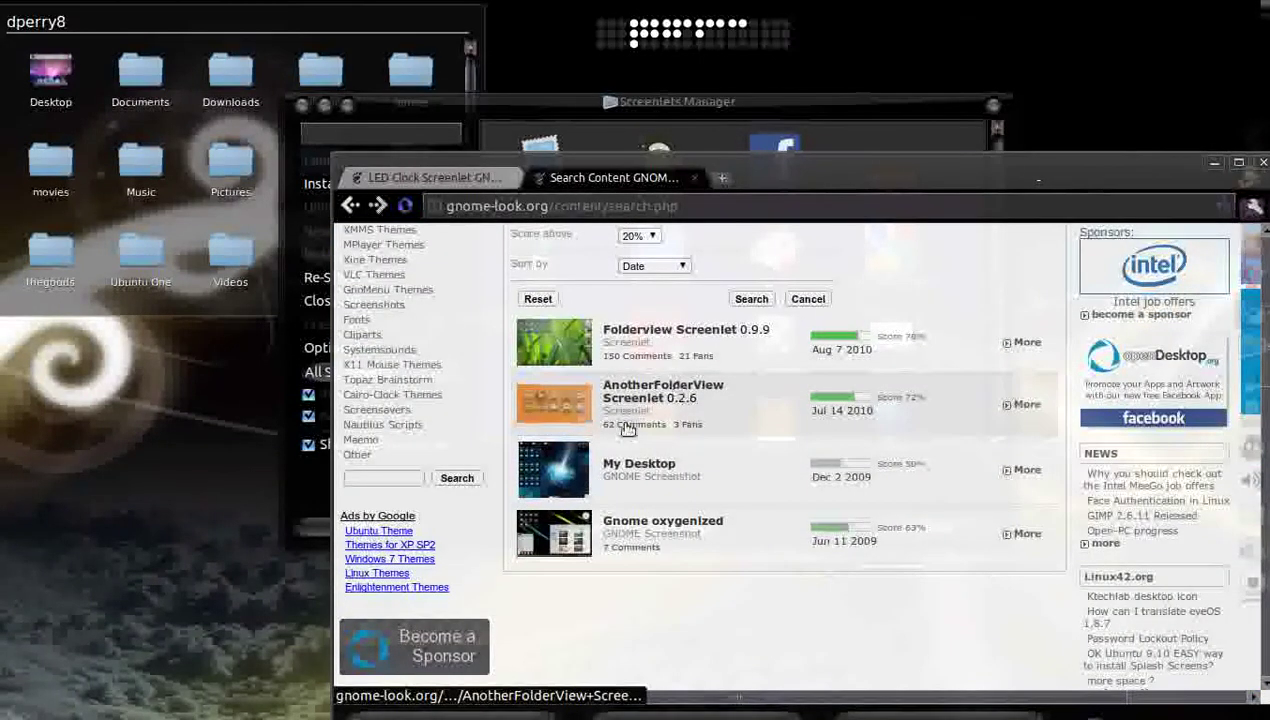
left_click(670, 331)
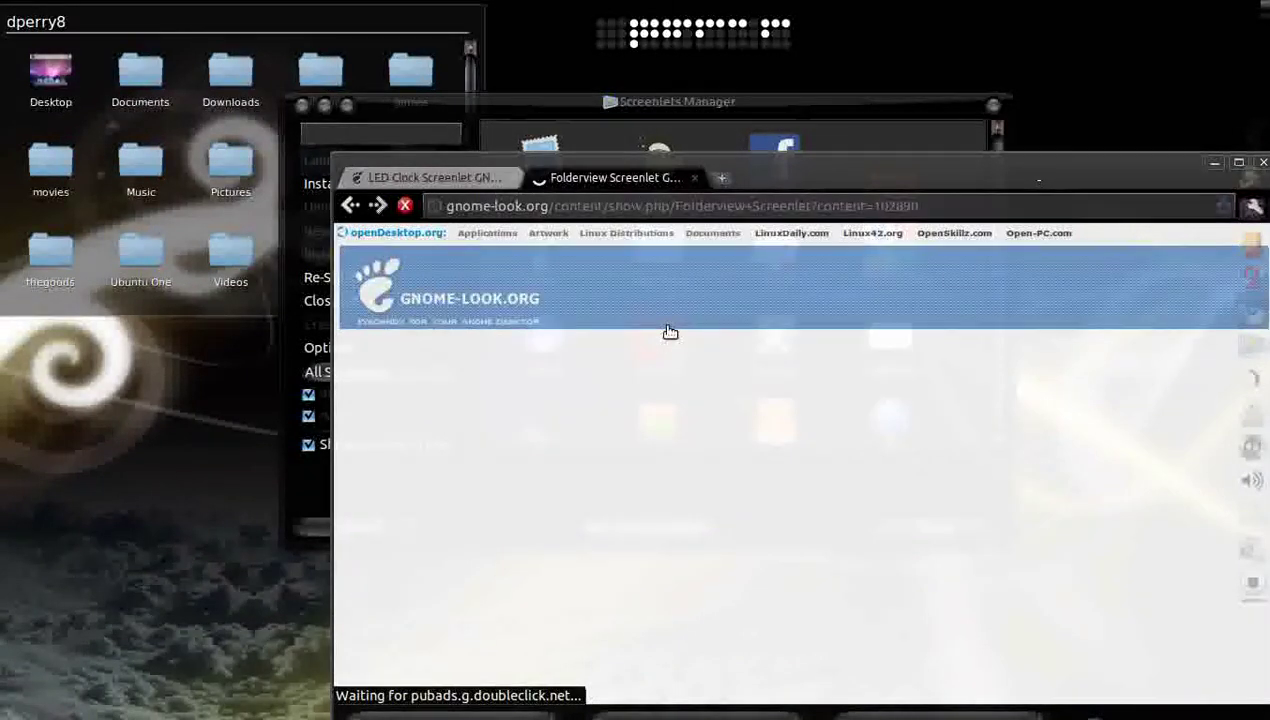
scroll(567, 427, "down", 10)
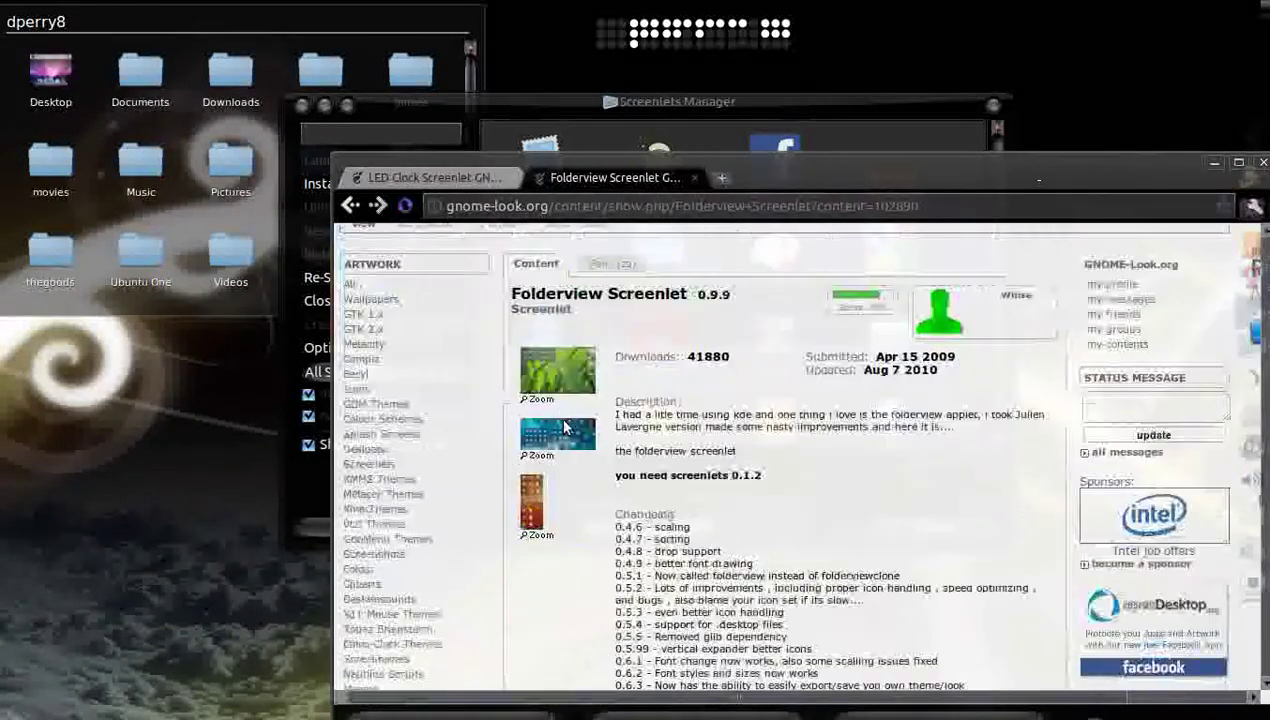
scroll(567, 427, "down", 3)
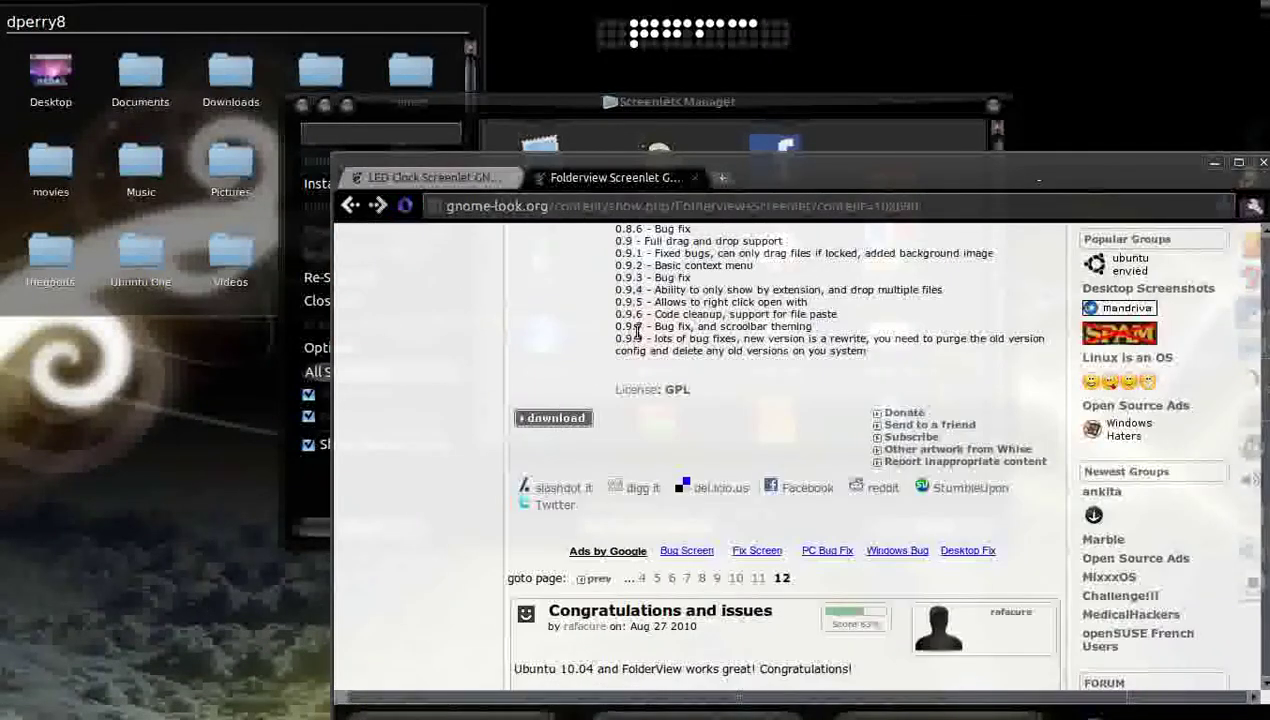
Step: Minimize the browser, look for 102890-FolderView.tar.gz in Downloads through Screenlets Manager's screenlet installation, and cancel without installing
left_click(1212, 163)
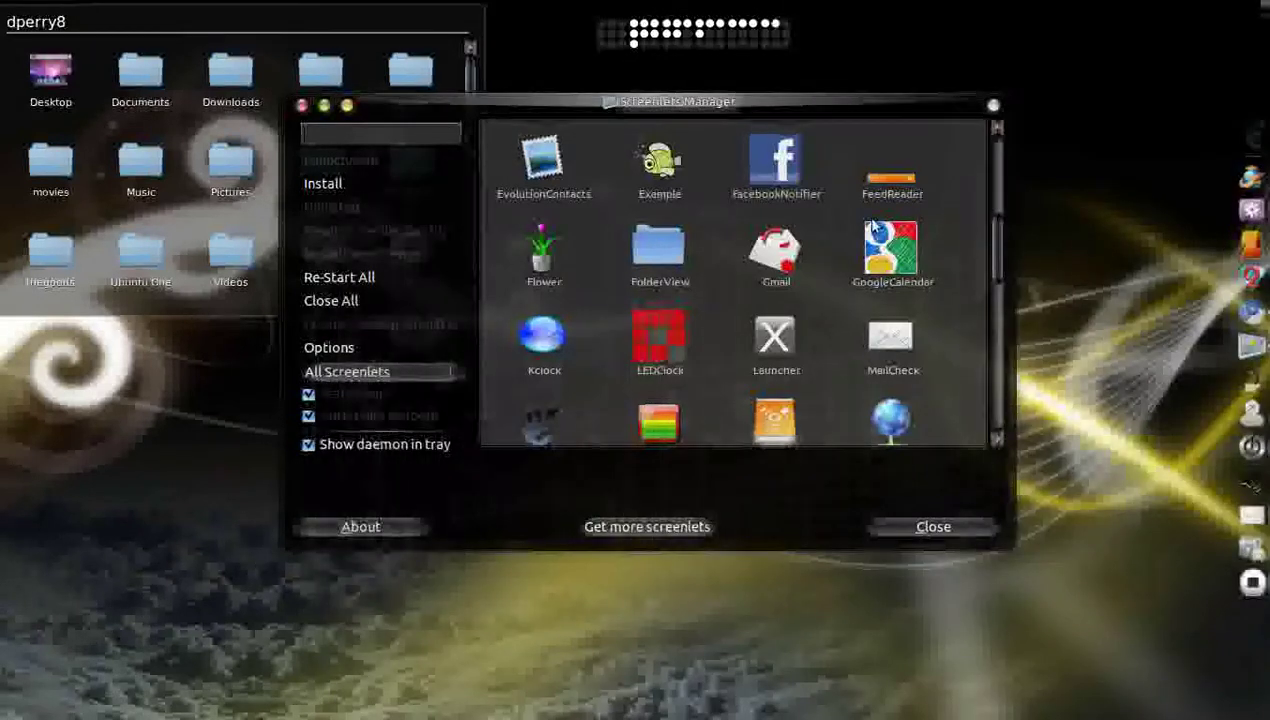
left_click(368, 188)
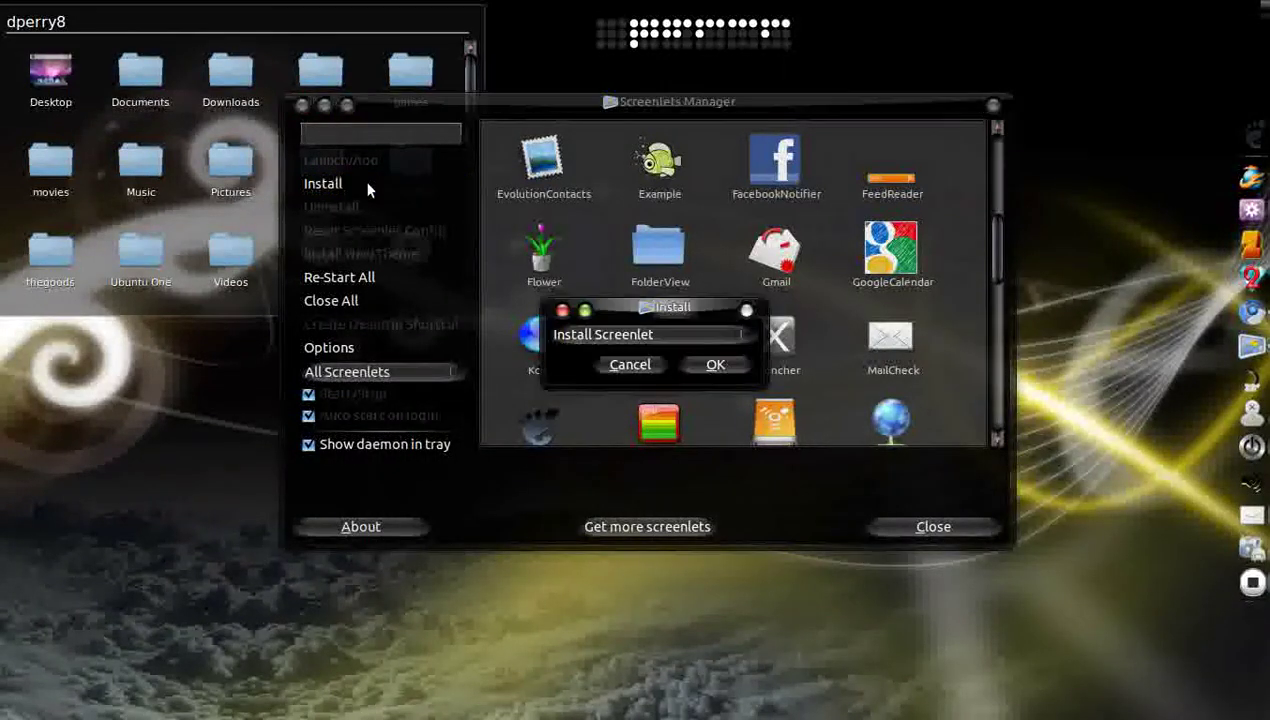
left_click(704, 360)
double_click(527, 196)
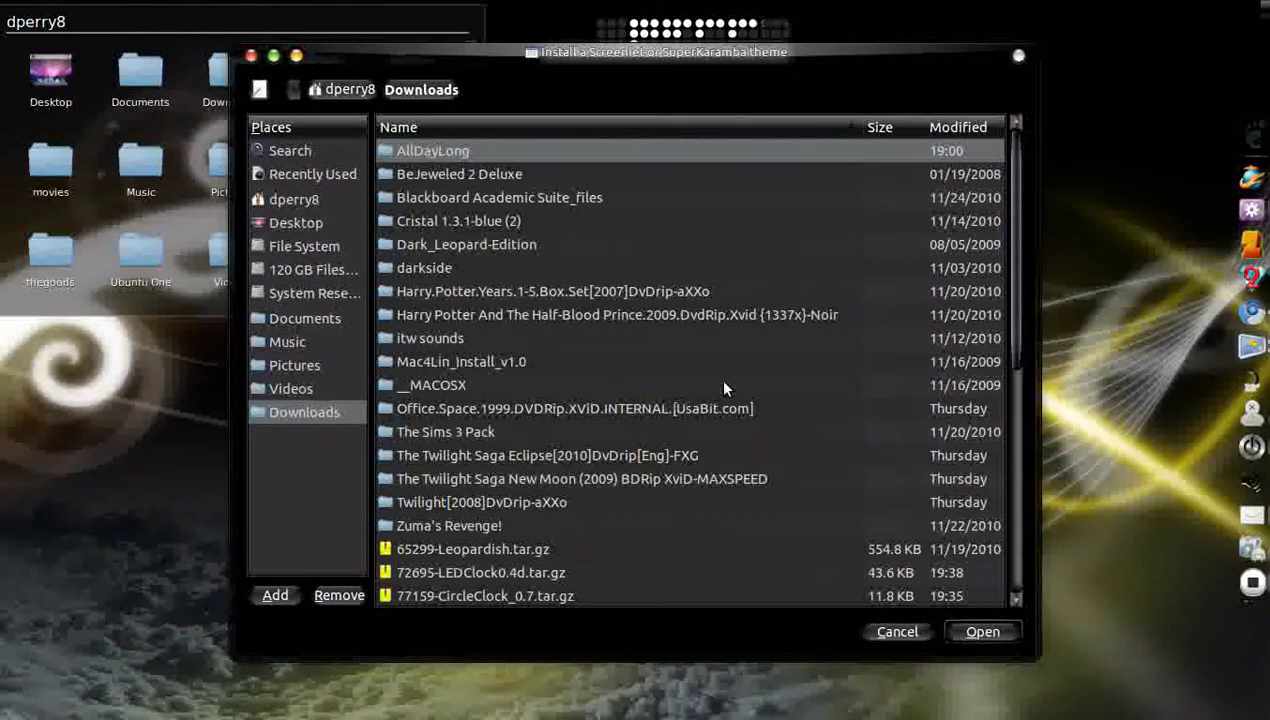
scroll(724, 384, "down", 5)
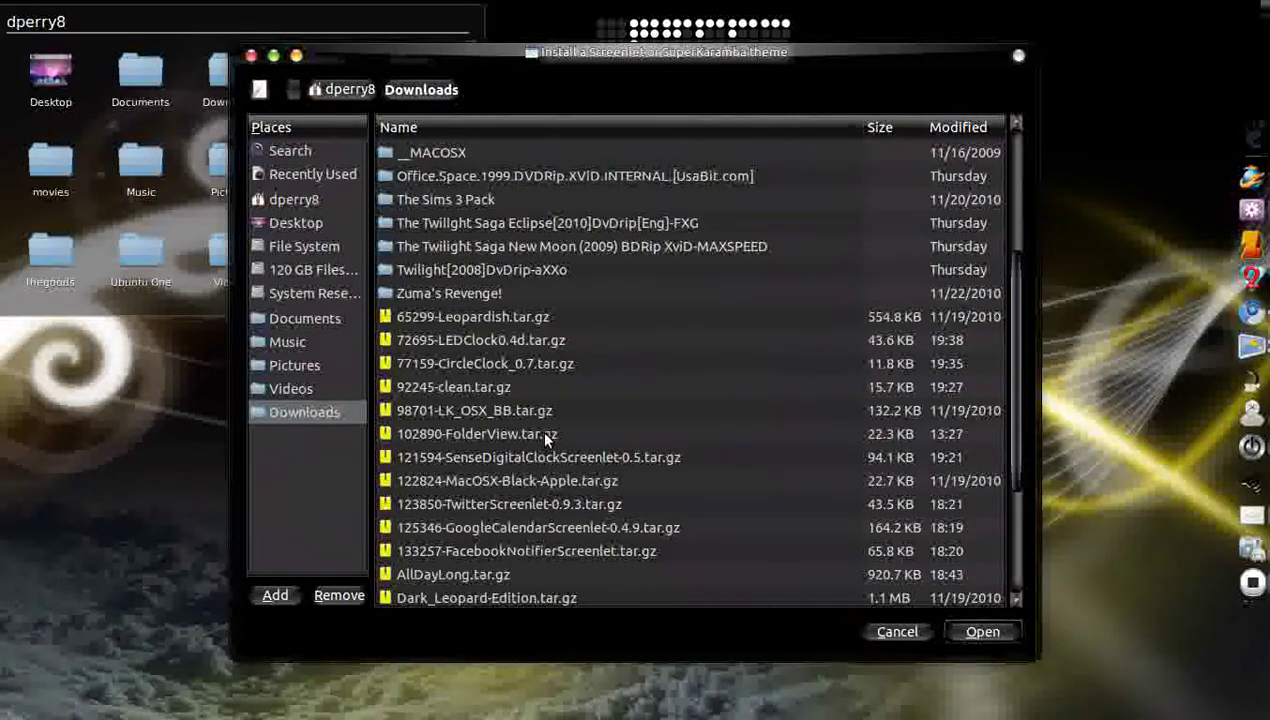
left_click(900, 632)
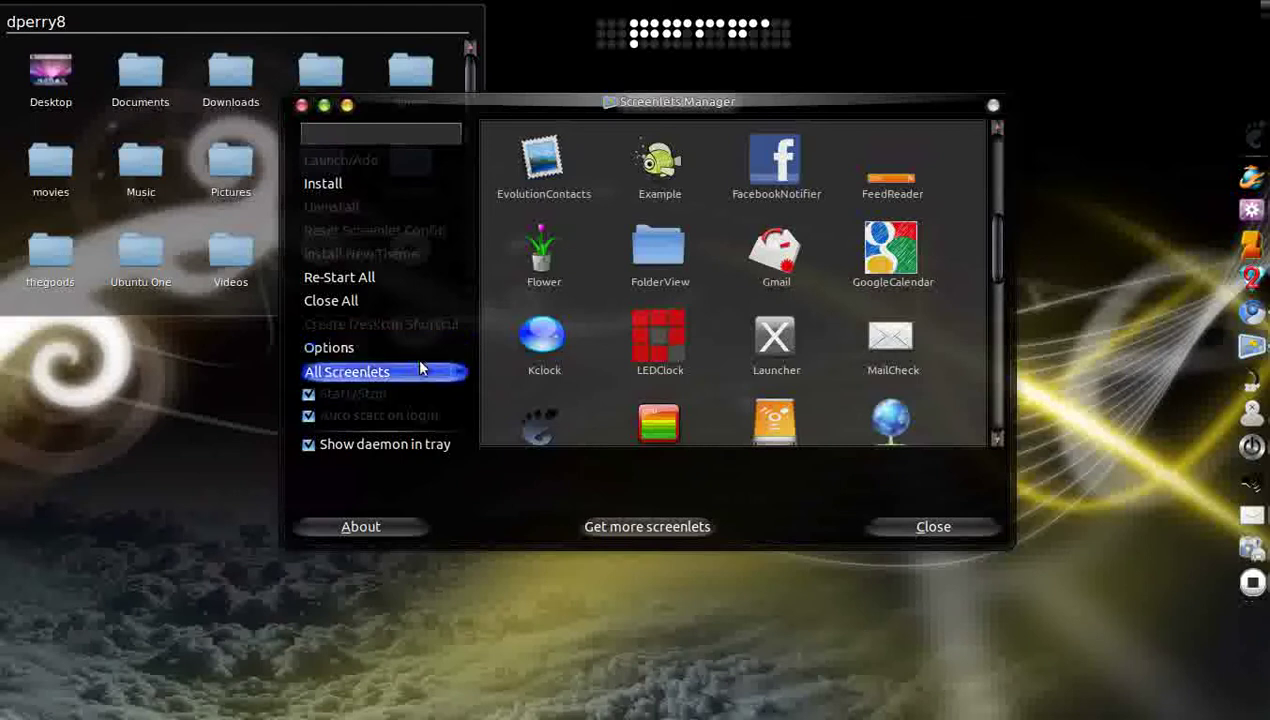
Step: Filter the list to Running Screenlets, check the start options of FolderView, and close Screenlets Manager
left_click(421, 372)
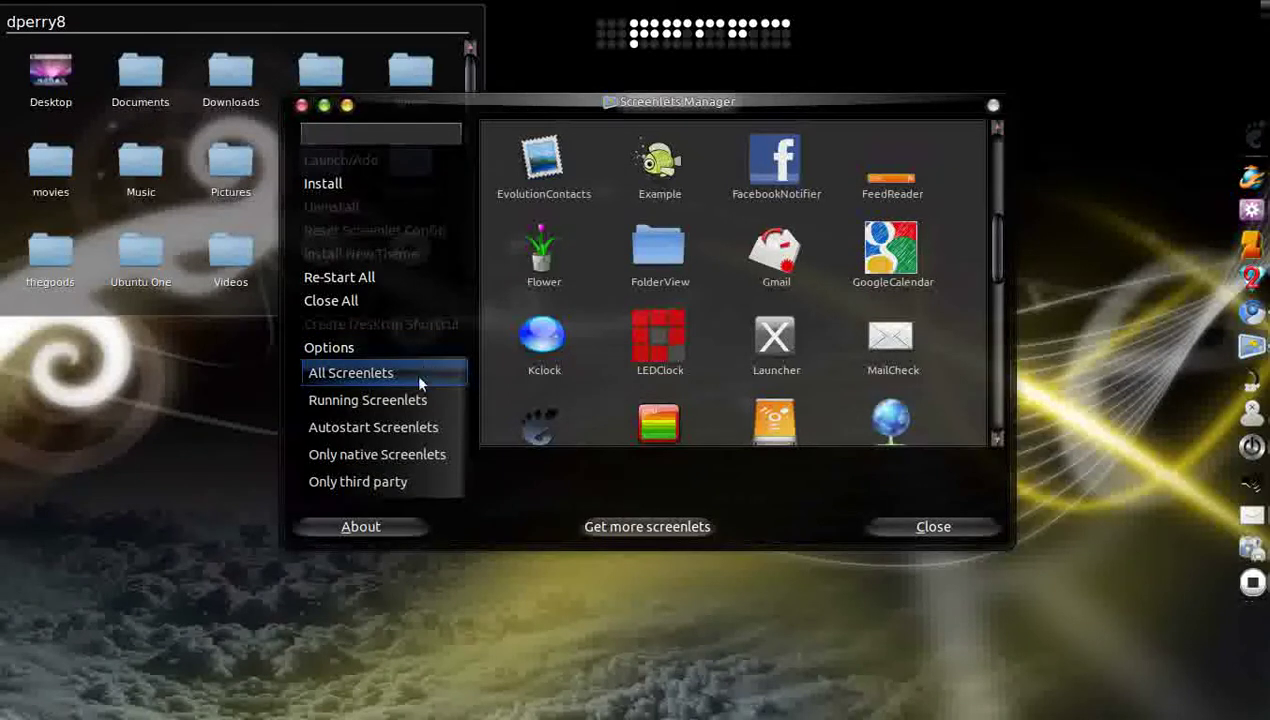
left_click(421, 372)
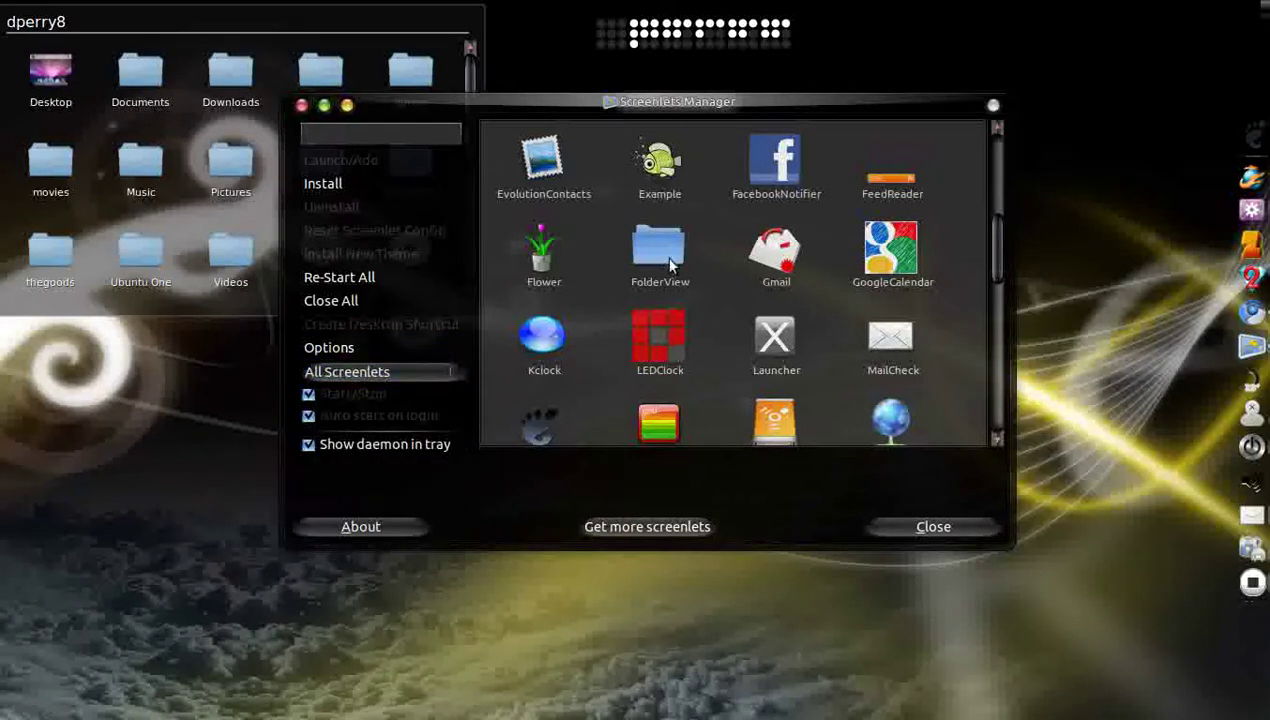
left_click(374, 377)
left_click(368, 399)
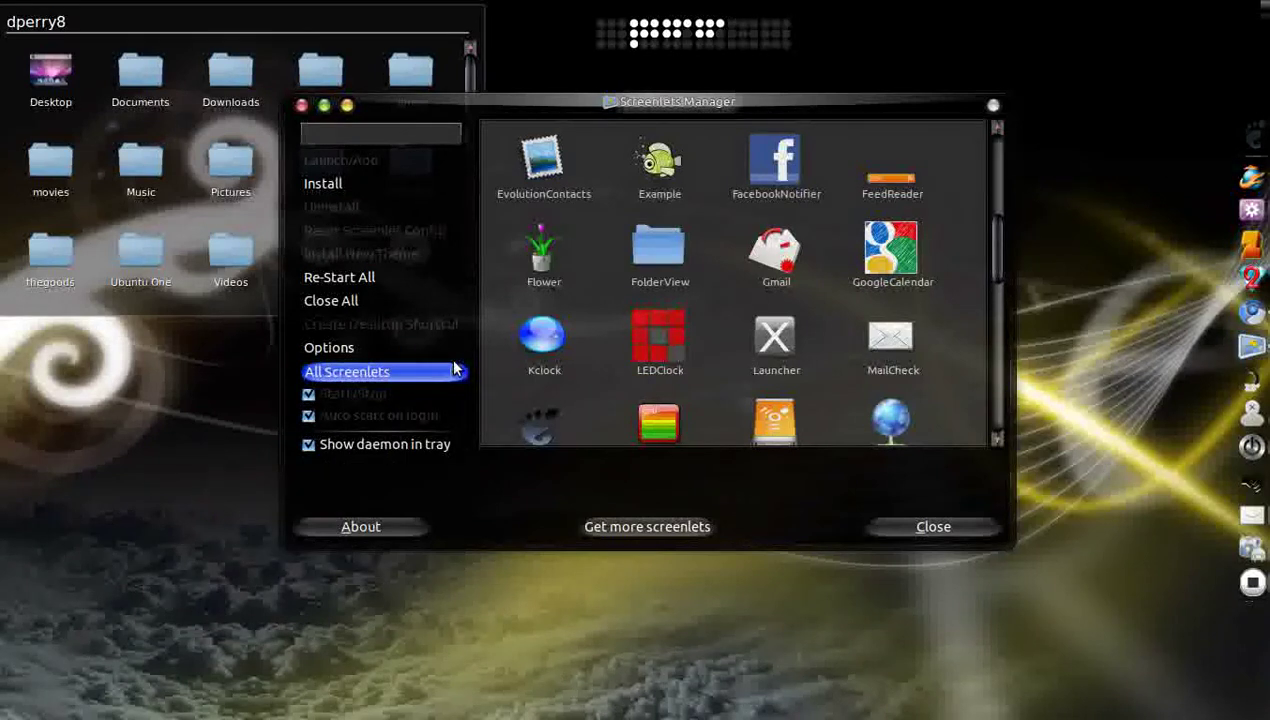
left_click(533, 199)
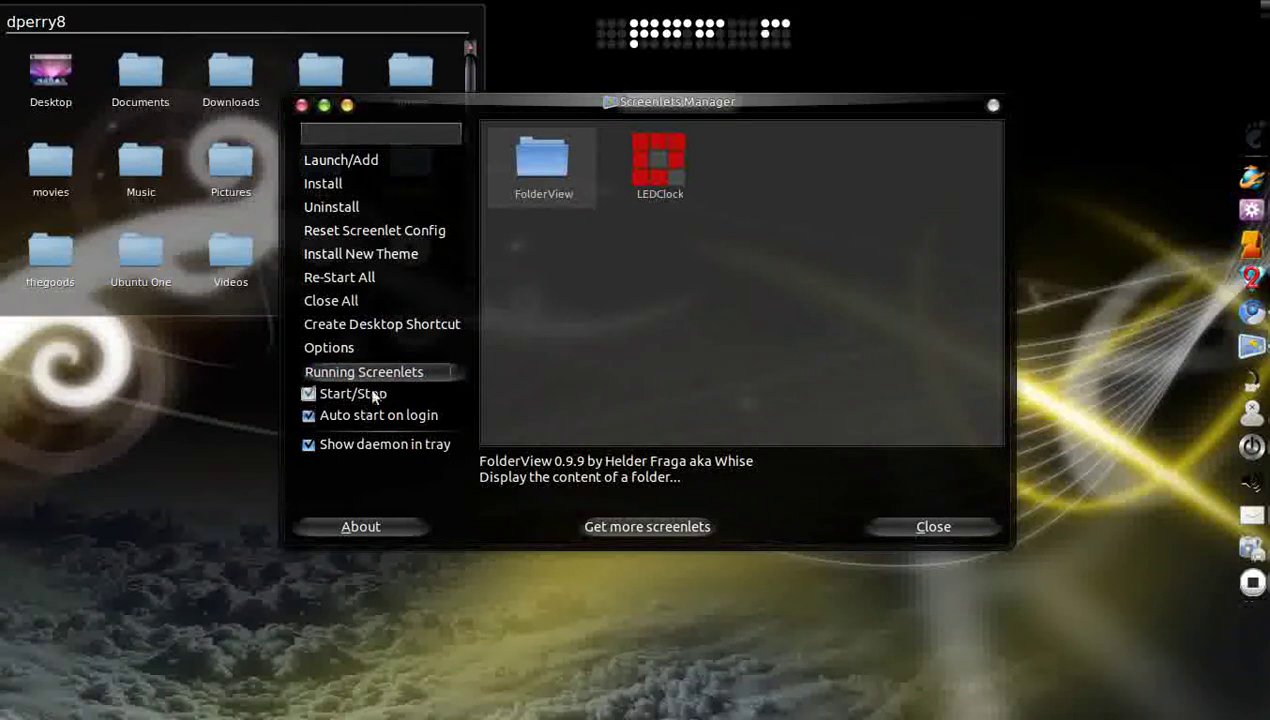
left_click(566, 295)
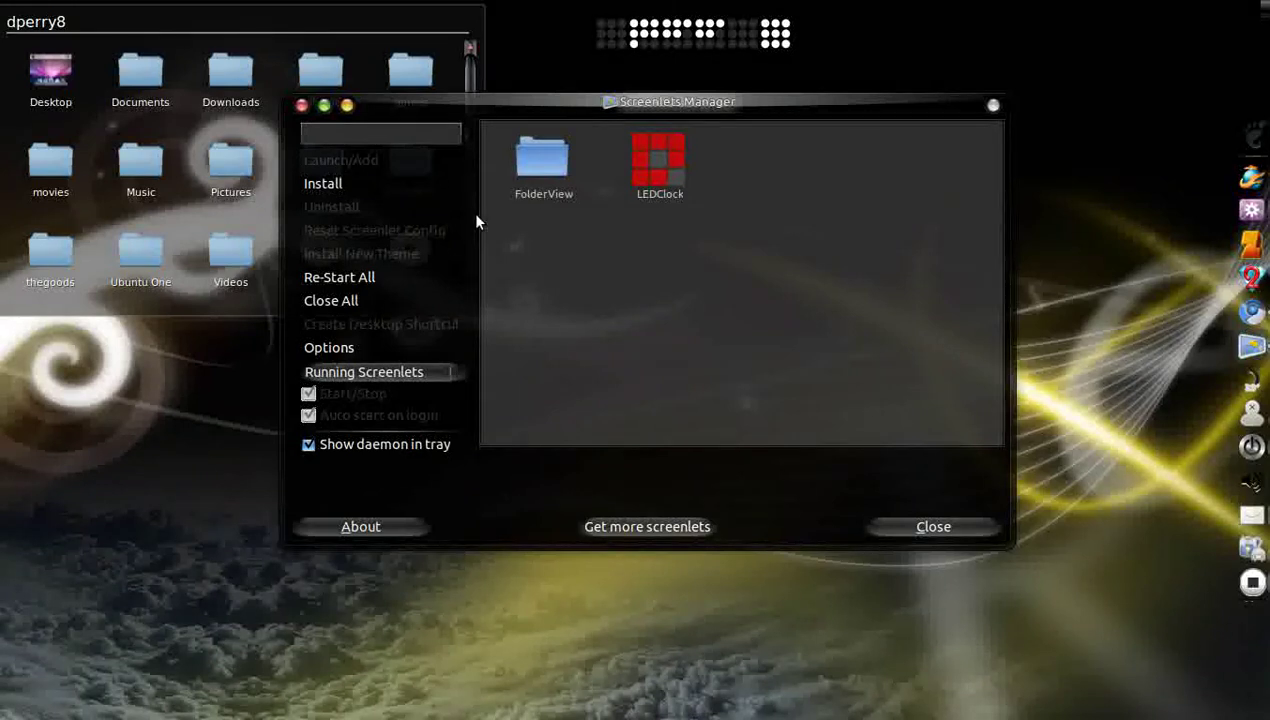
left_click(304, 108)
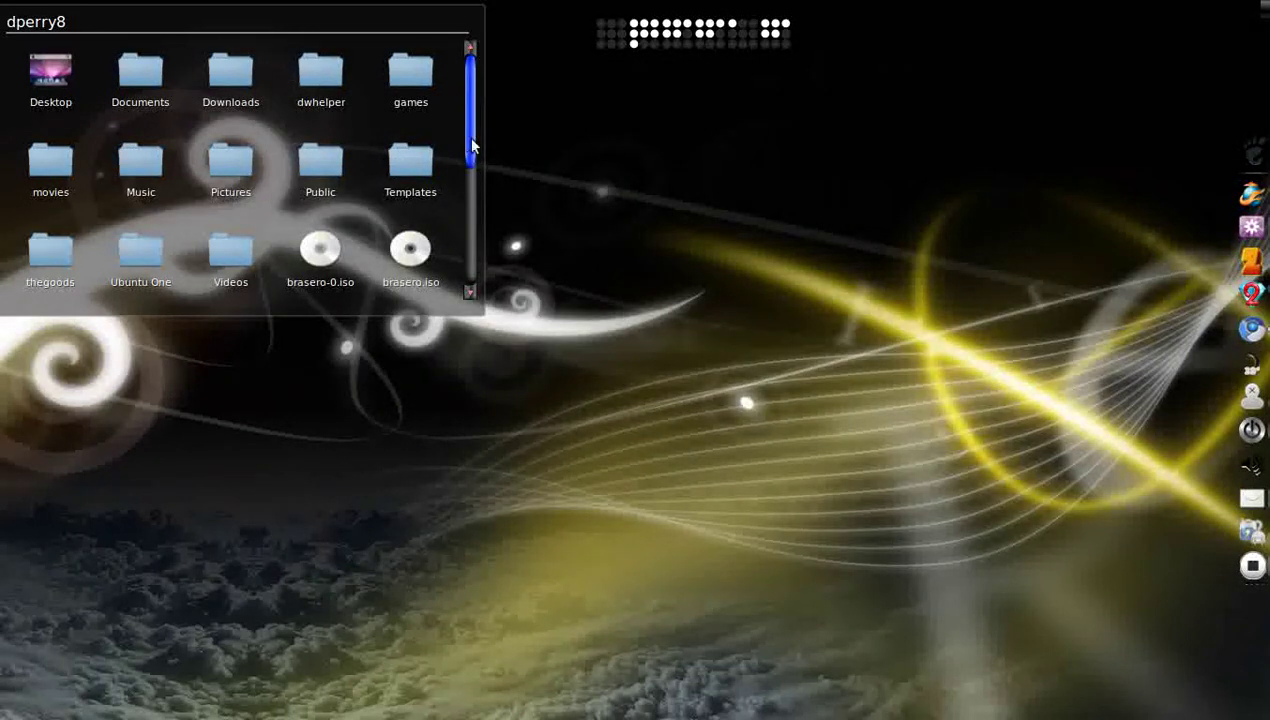
Step: Browse the FolderView screenlet's contents on the desktop and review its theme, folder, background and basic screenlet properties
left_click(468, 232)
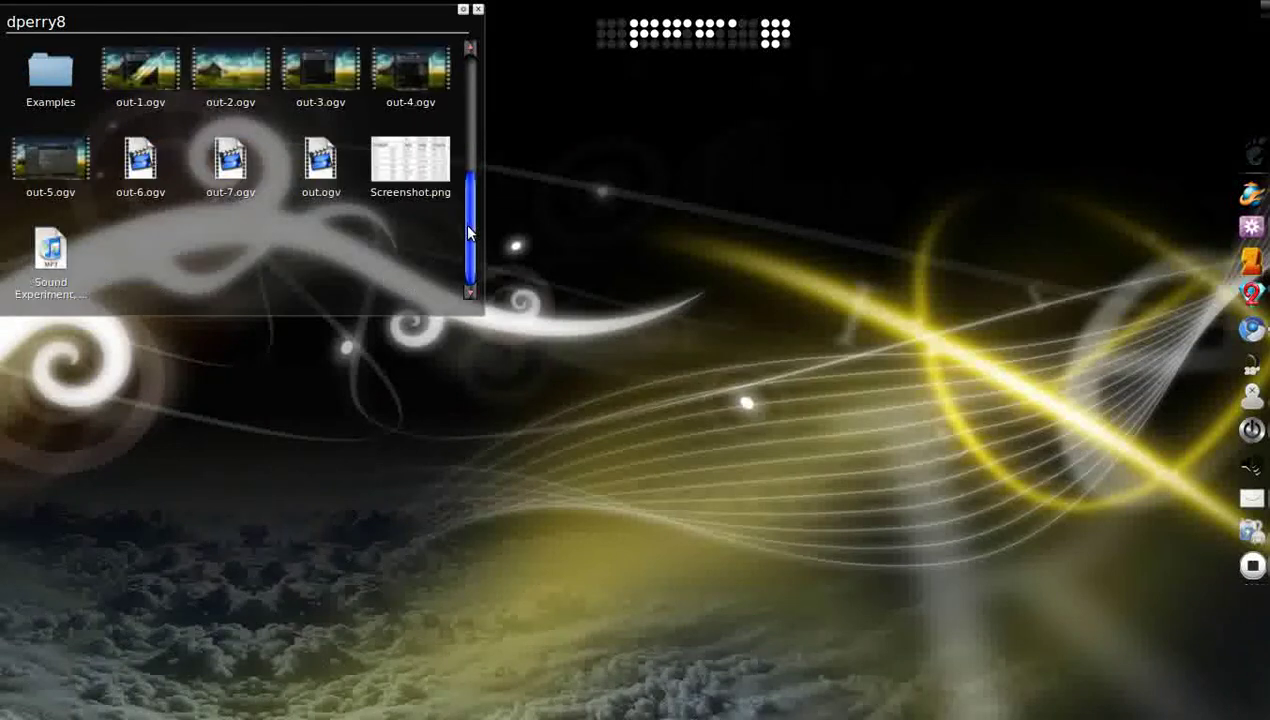
left_click(468, 80)
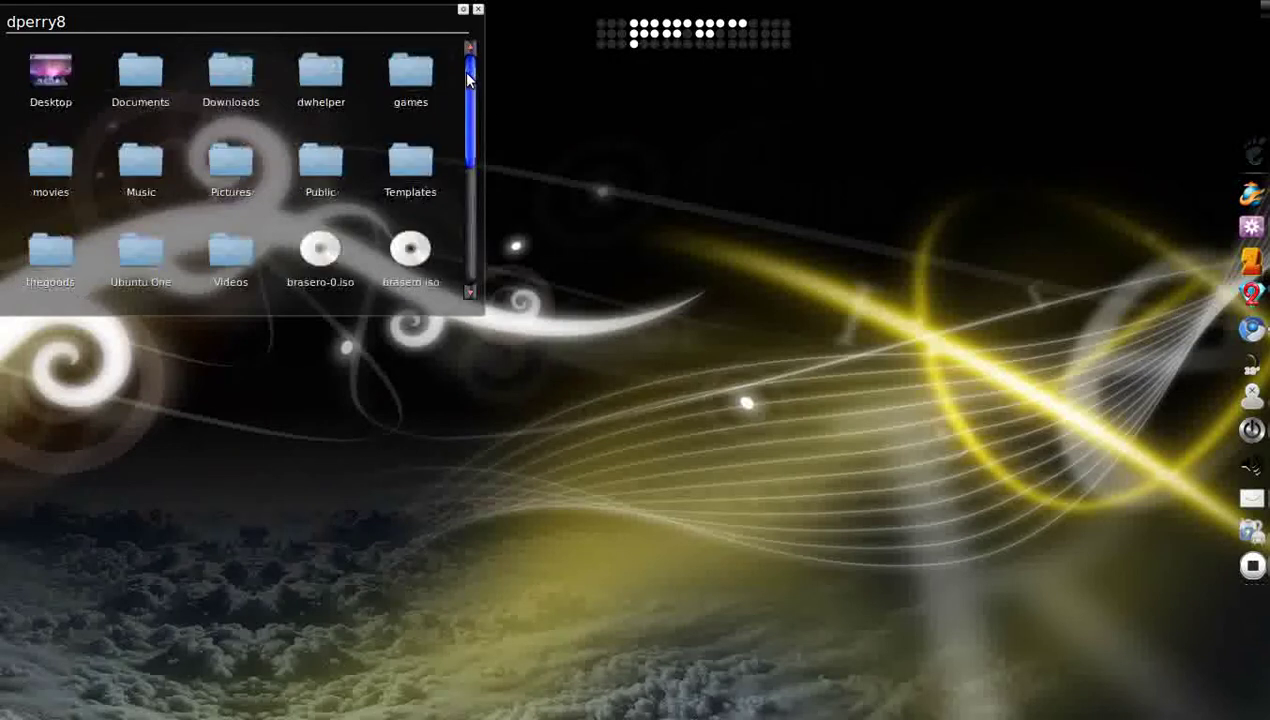
right_click(395, 34)
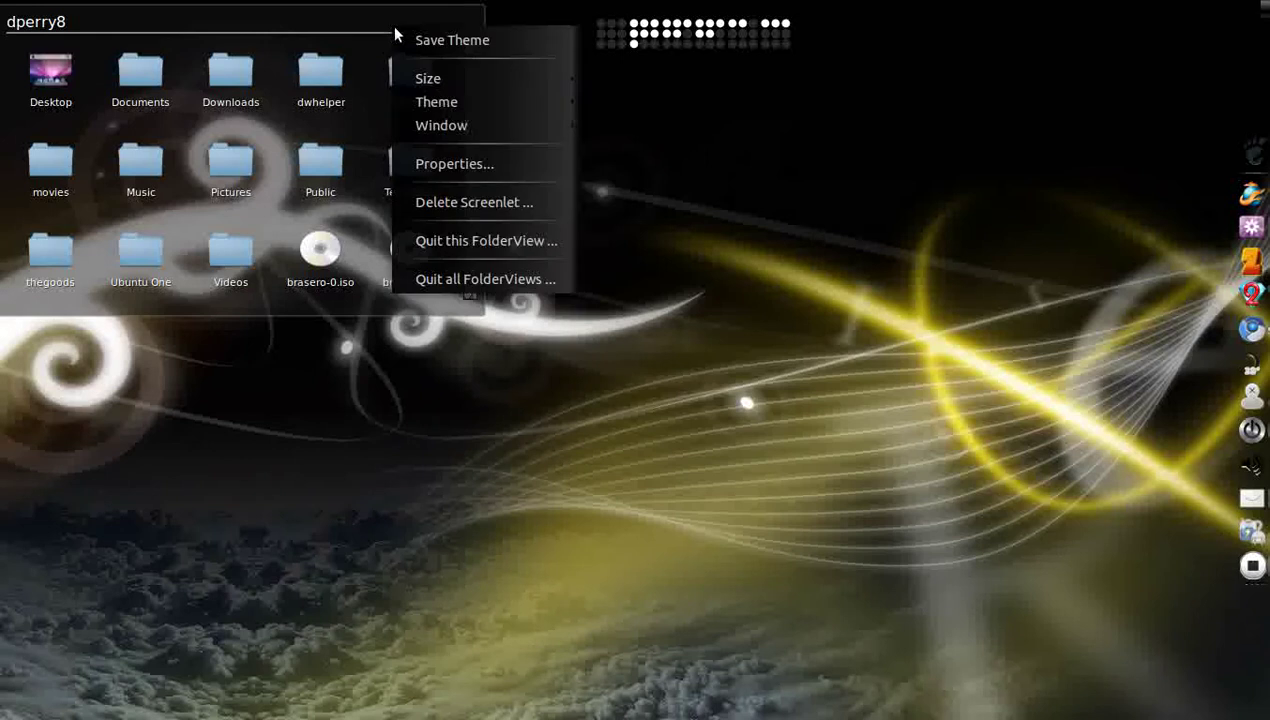
left_click(441, 161)
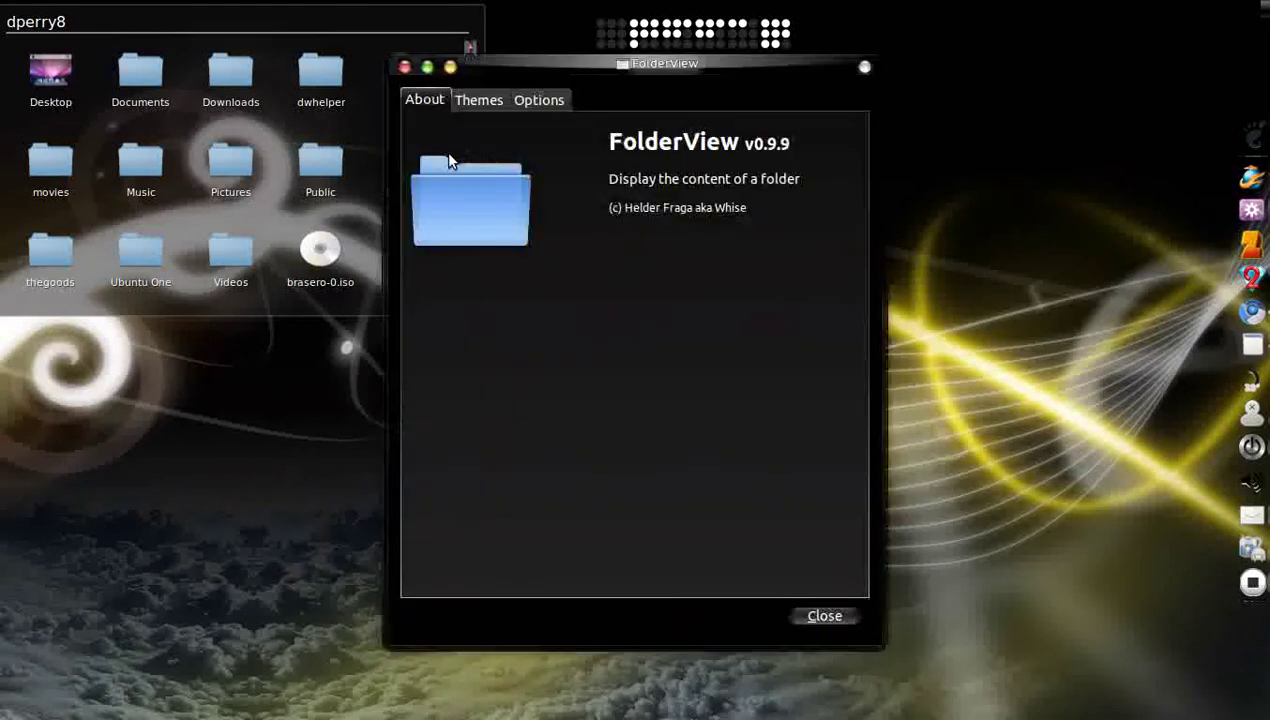
left_click(502, 108)
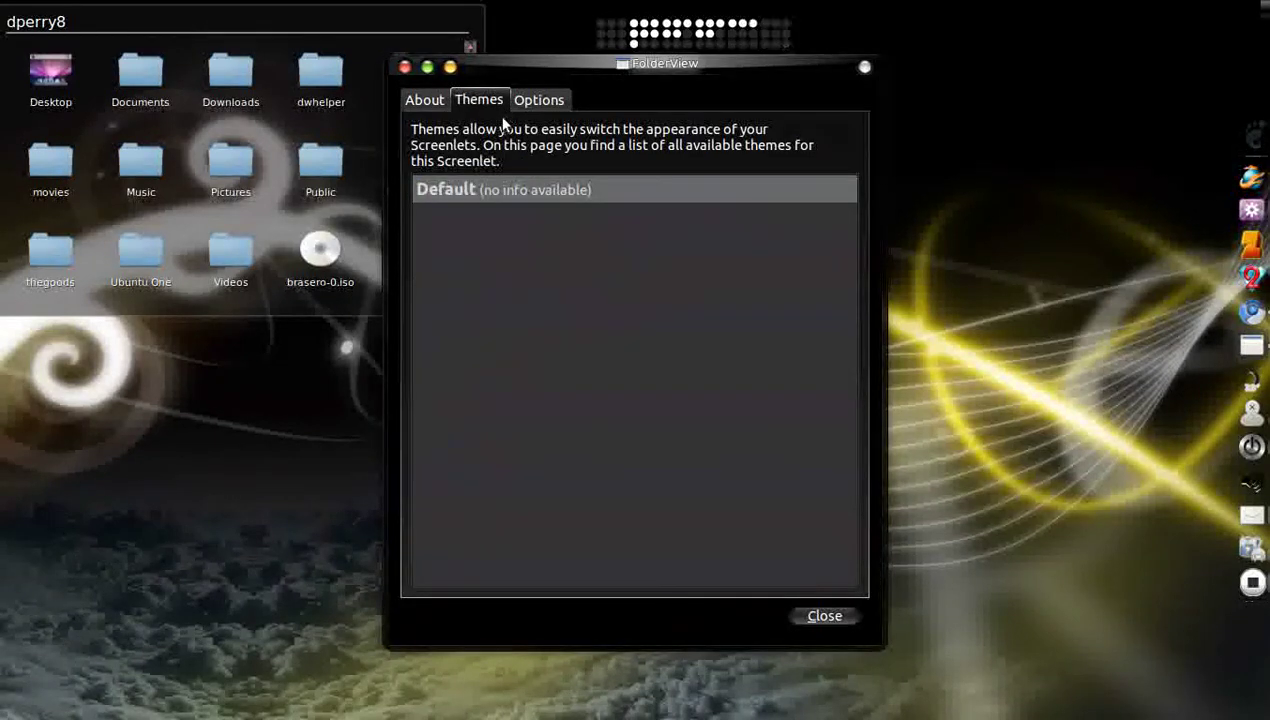
left_click(519, 106)
left_click(499, 134)
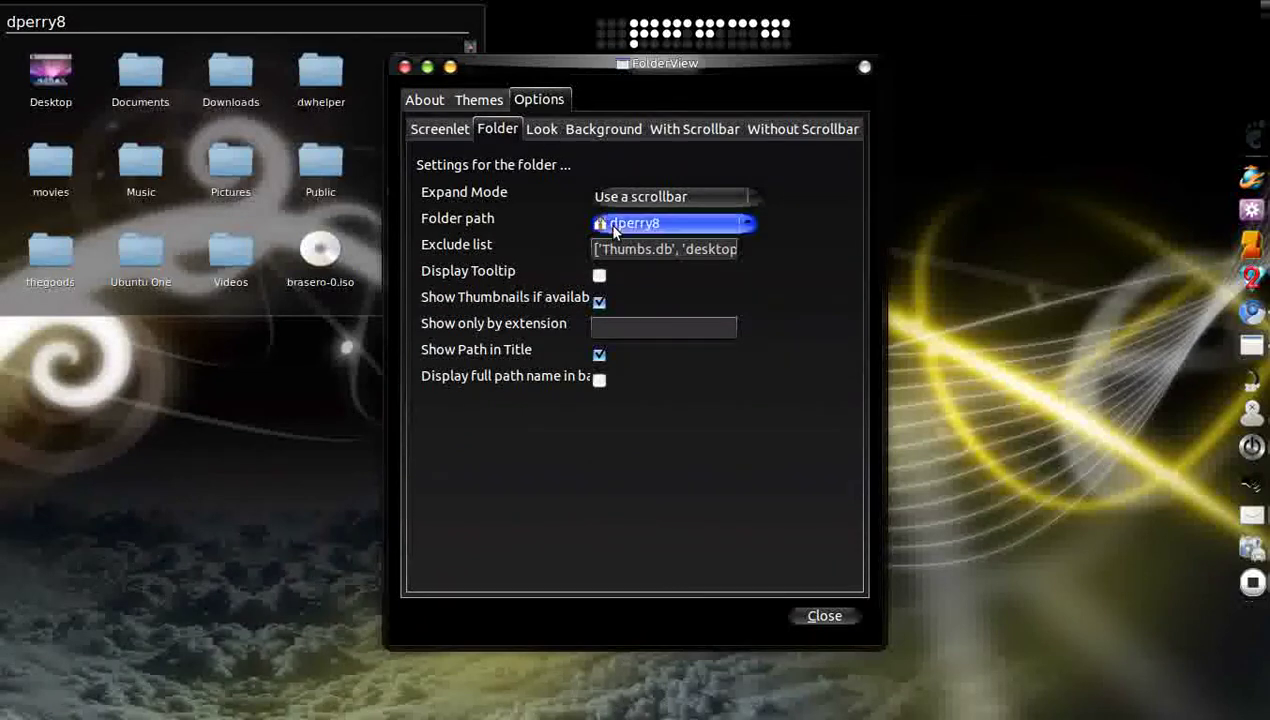
left_click(680, 140)
left_click(632, 135)
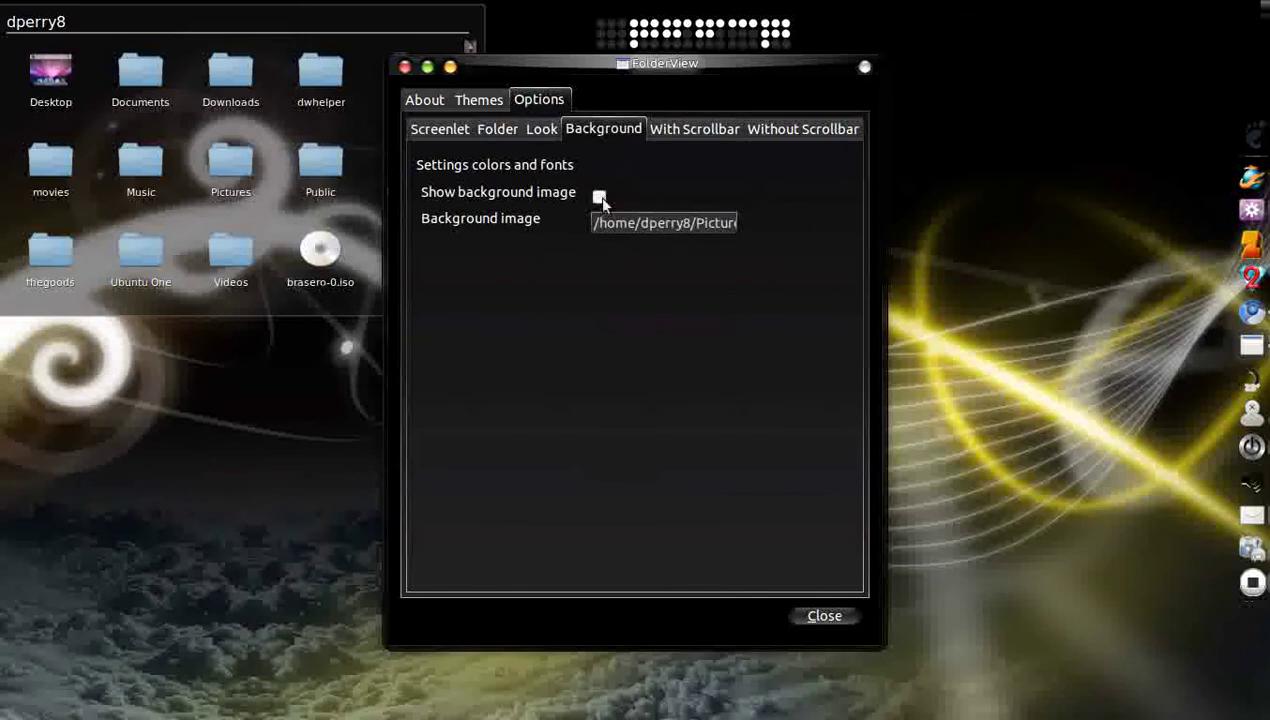
left_click(451, 128)
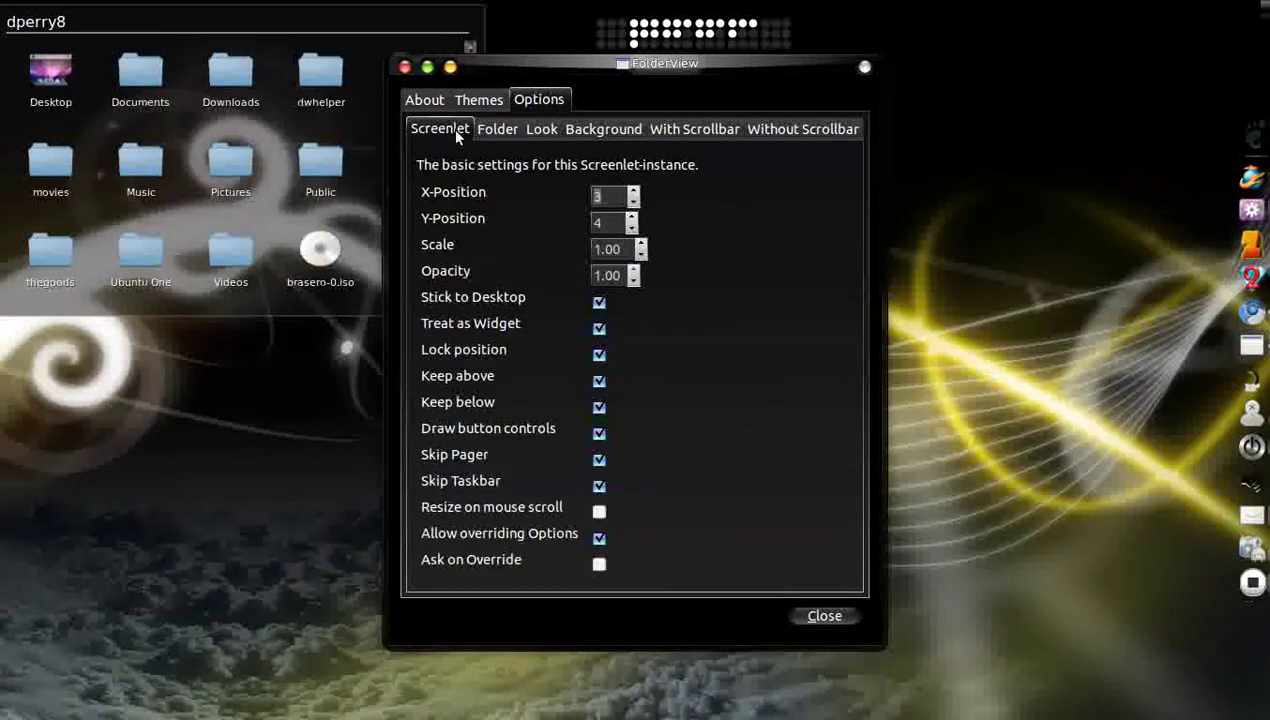
left_click(404, 67)
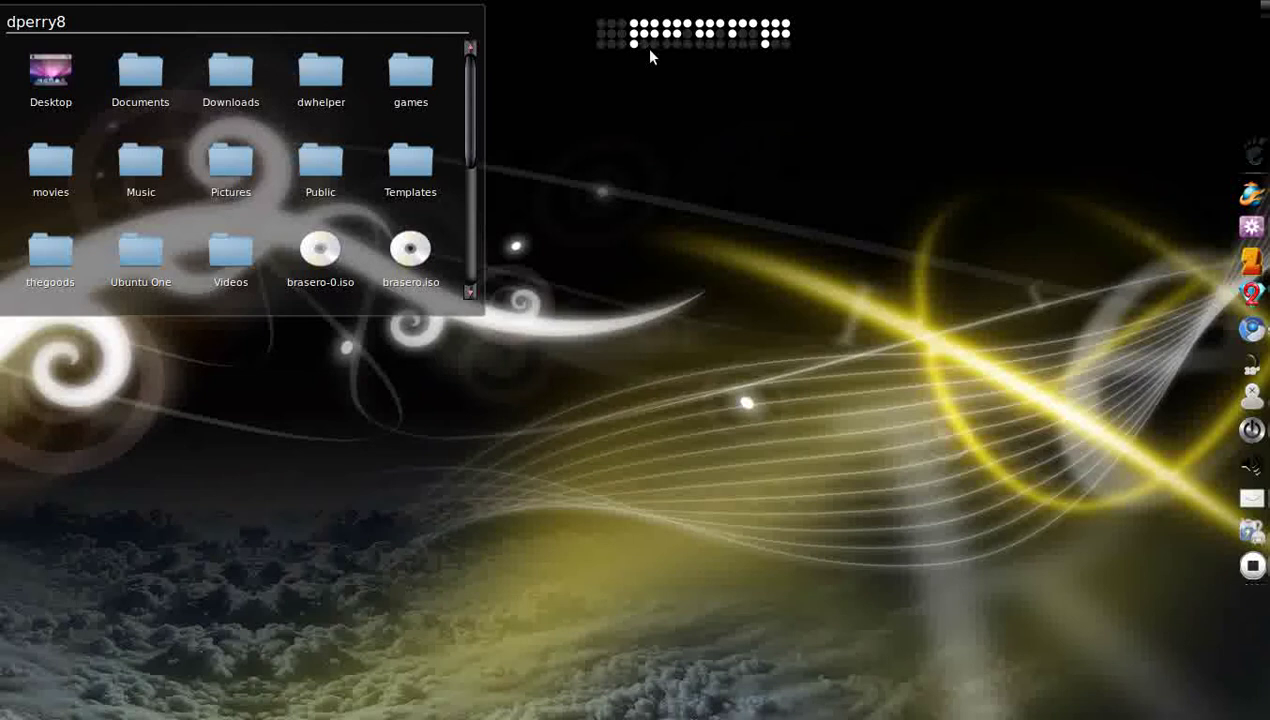
Step: Return to the web browser, view the LED Clock Screenlet v0.4d page from its beginning, and minimize the window
left_click(1251, 329)
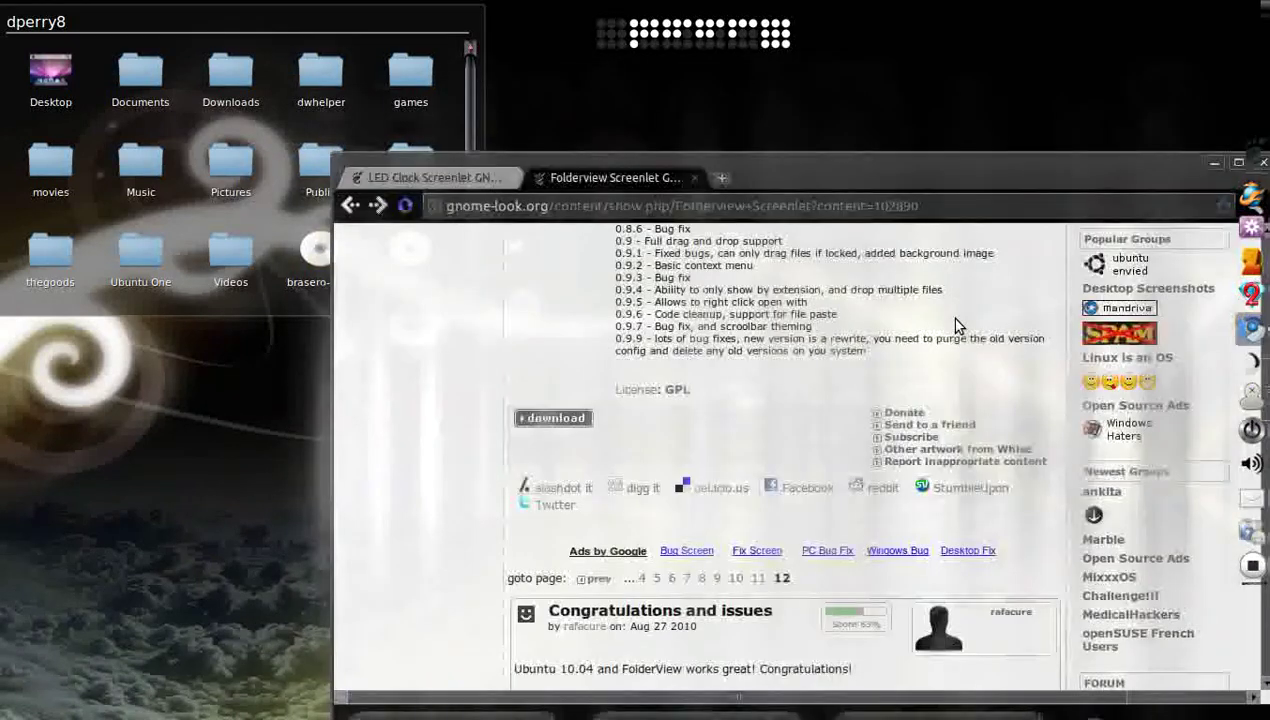
left_click(443, 183)
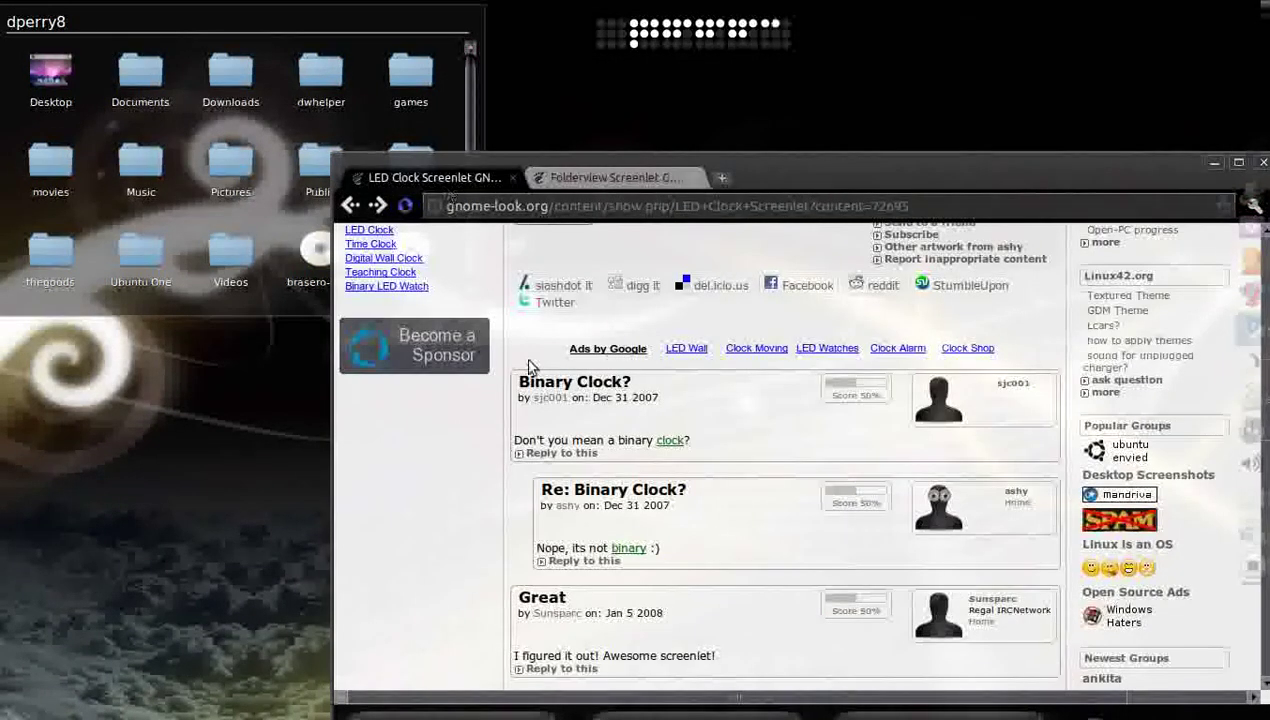
scroll(530, 367, "up", 1)
scroll(530, 367, "up", 8)
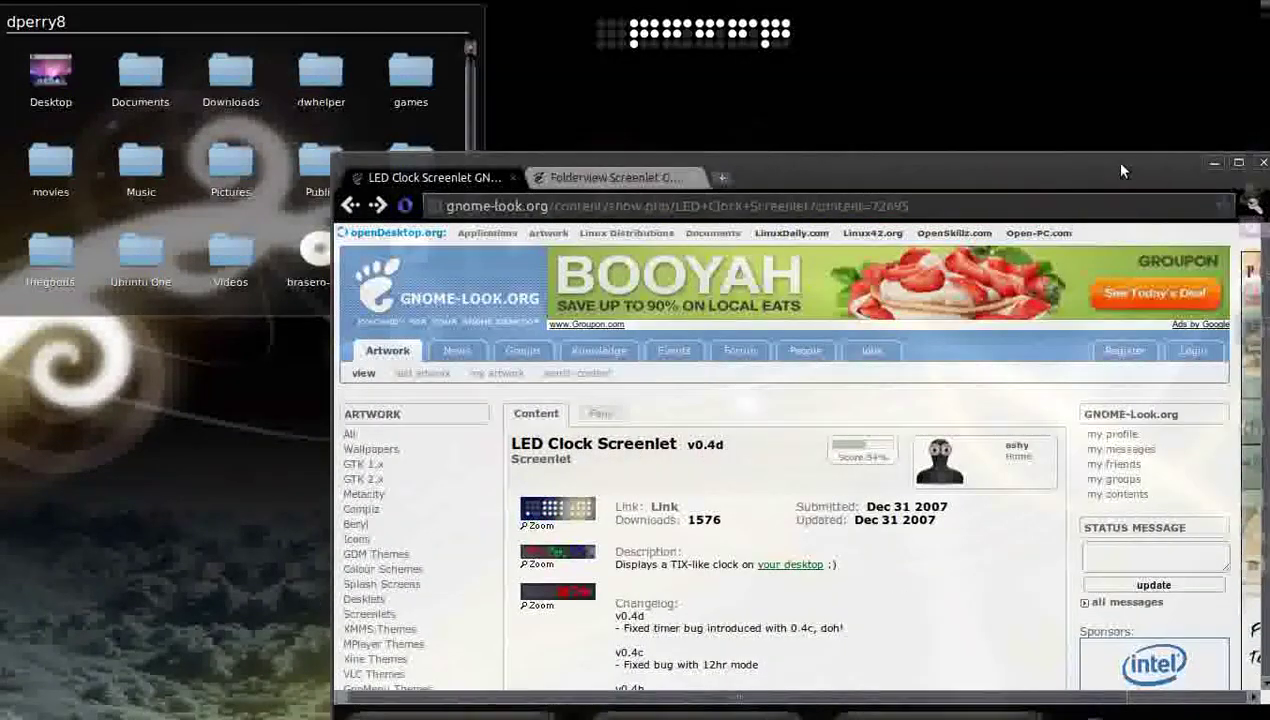
left_click(1210, 163)
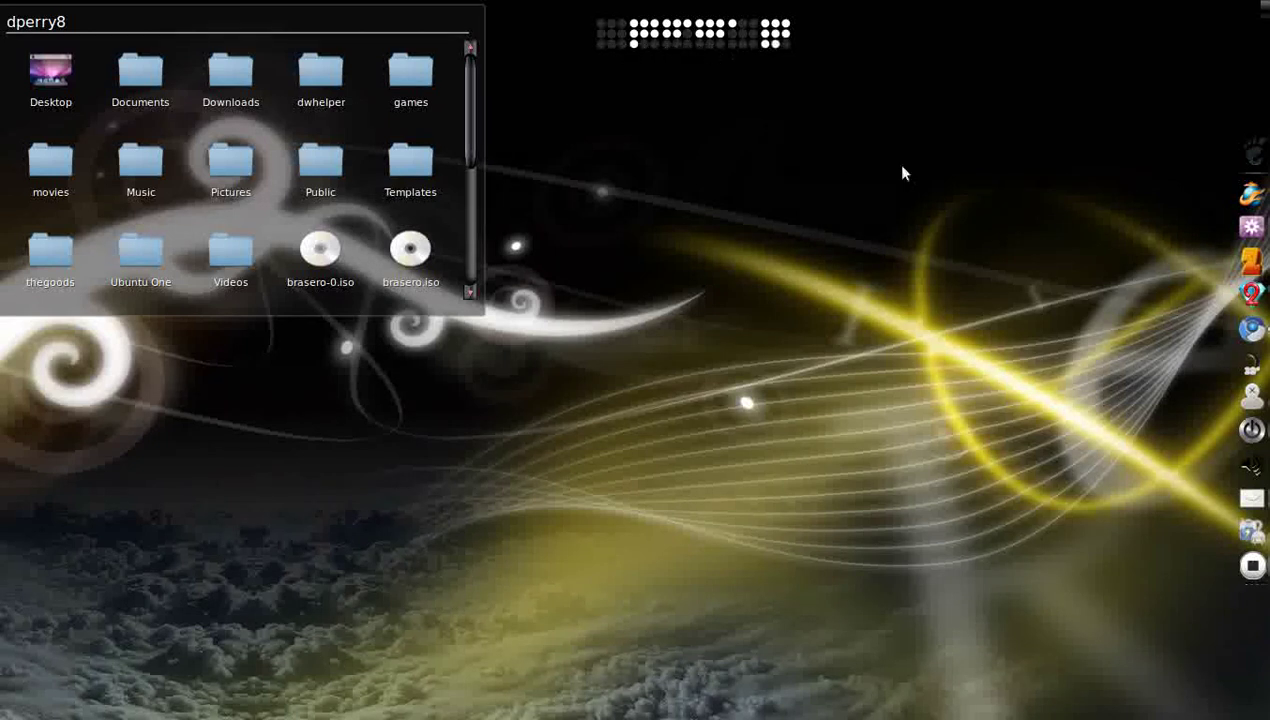
Step: Restore the web browser, close the Folderview Screenlet page's tab, and minimize the window to show the desktop
left_click(1251, 329)
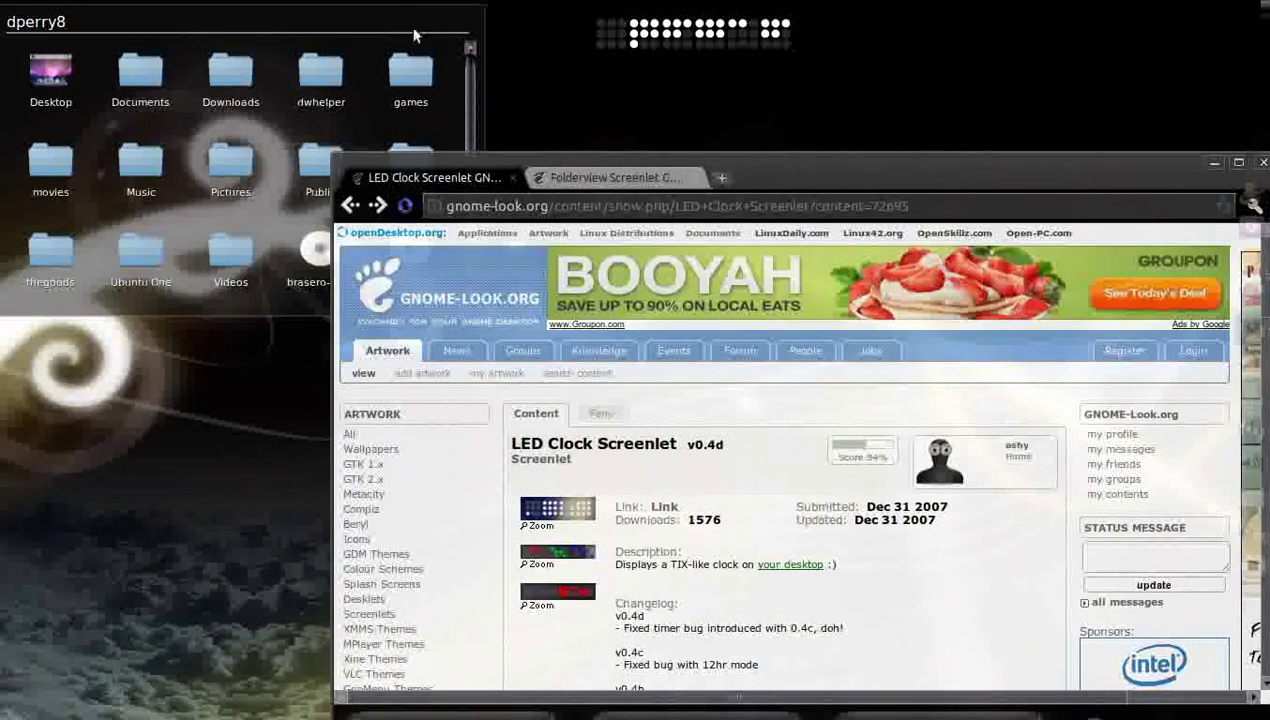
left_click(612, 178)
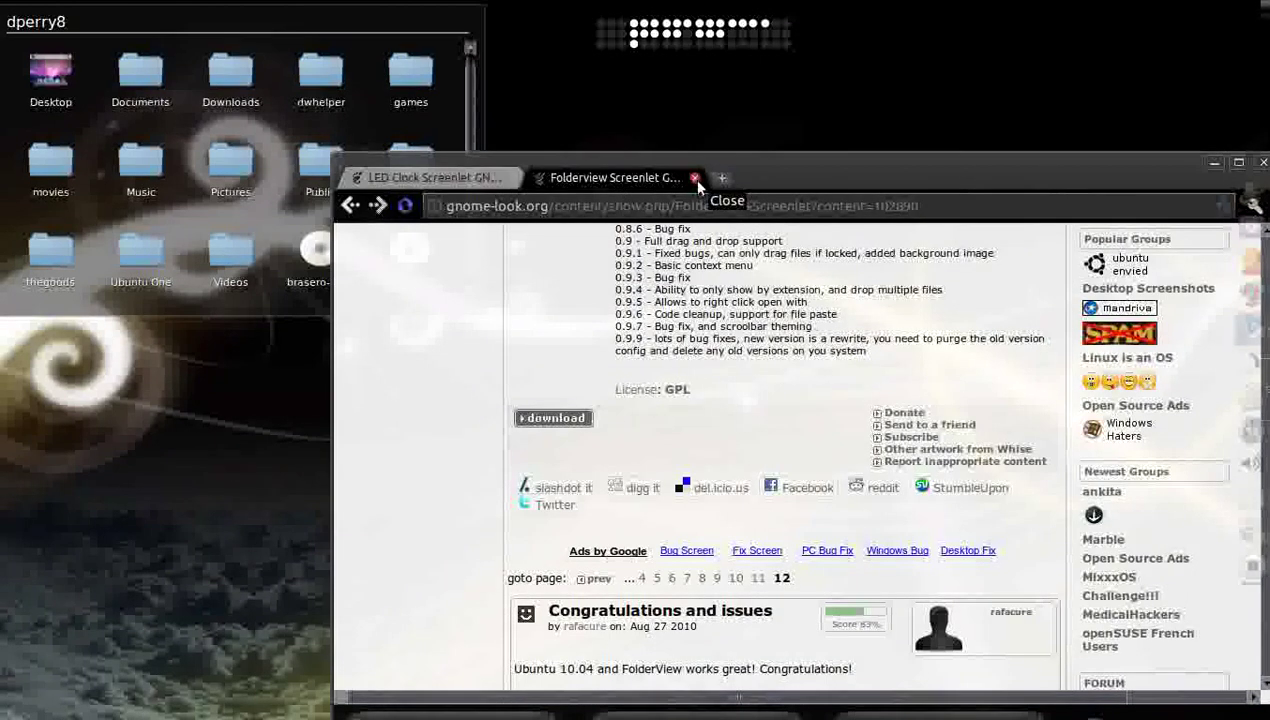
left_click(695, 178)
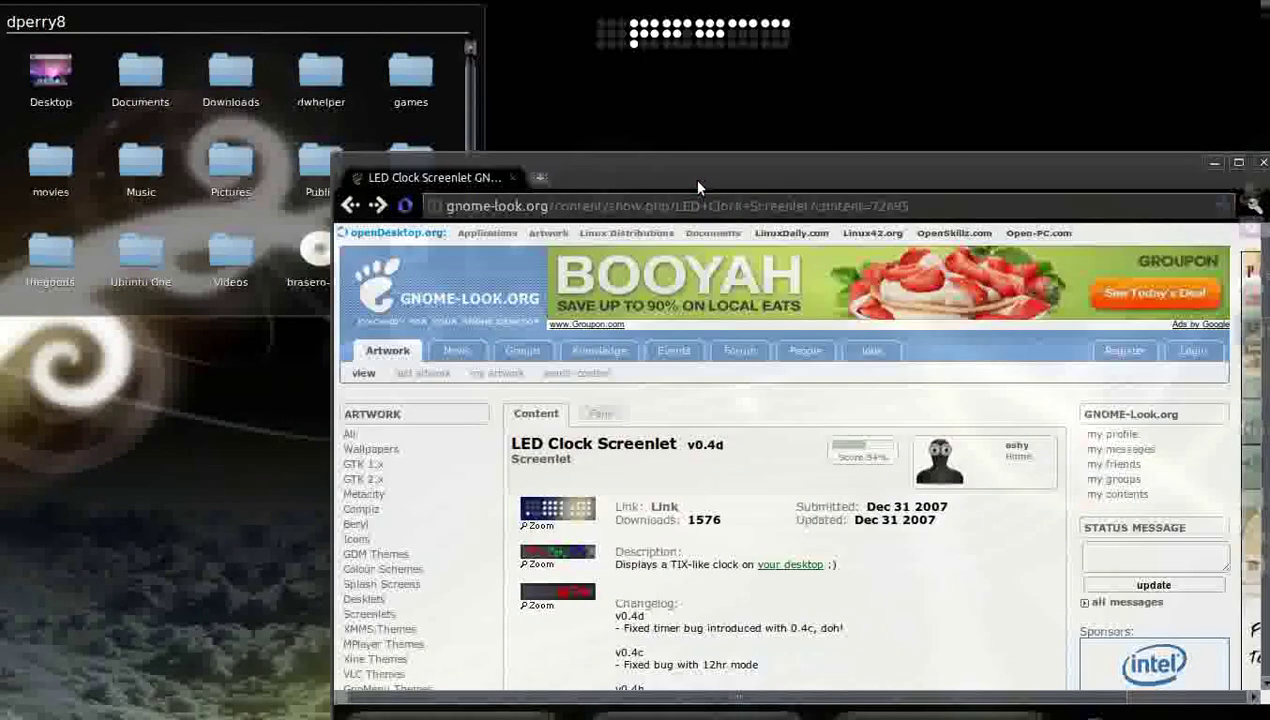
left_click(1210, 163)
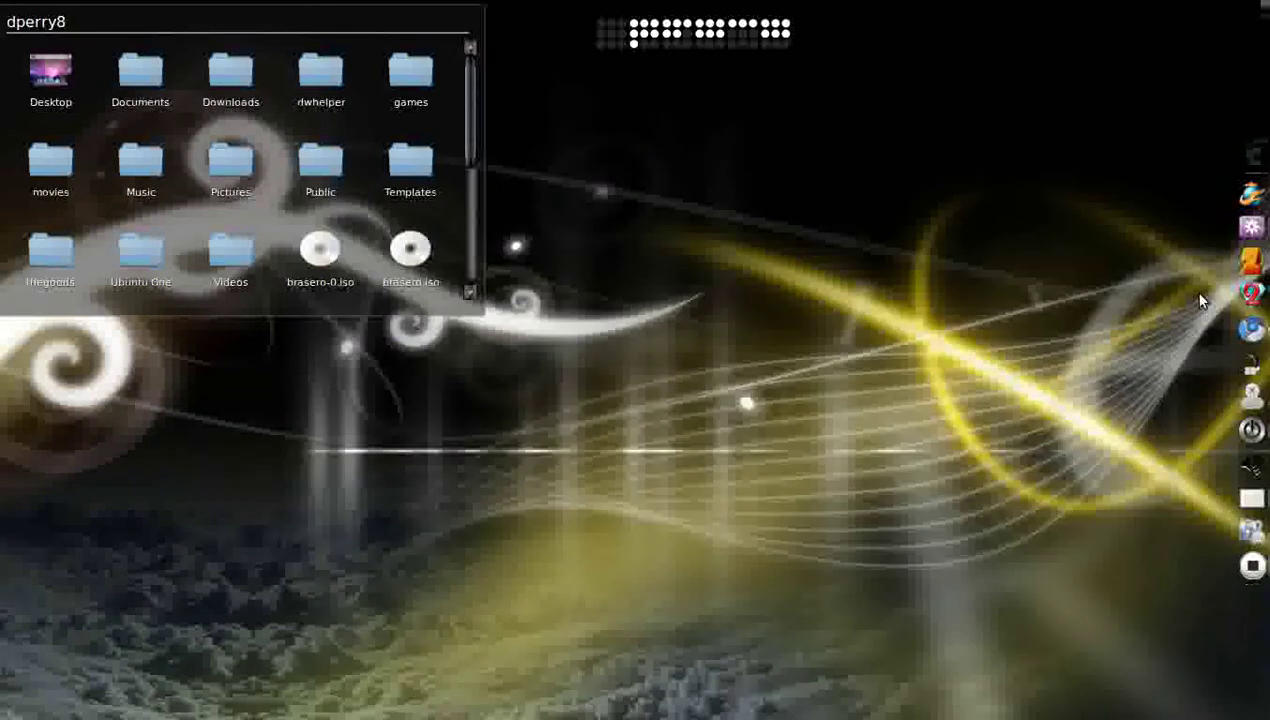